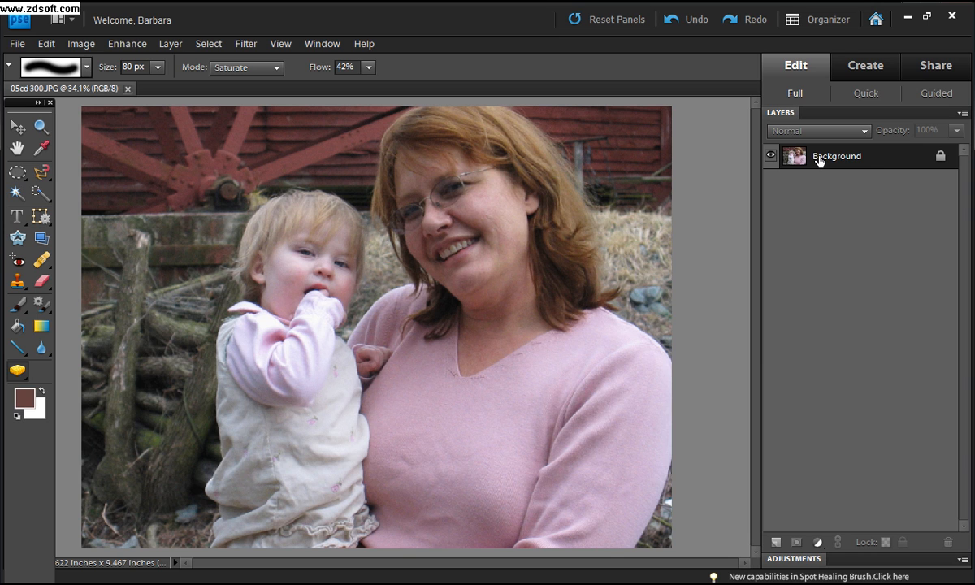
# Duplicate the Background layer and apply Levels to the copy with RGB input levels of 9, 0.91 and 229.
pyautogui.moveTo(819, 161); pyautogui.dragTo(778, 513)
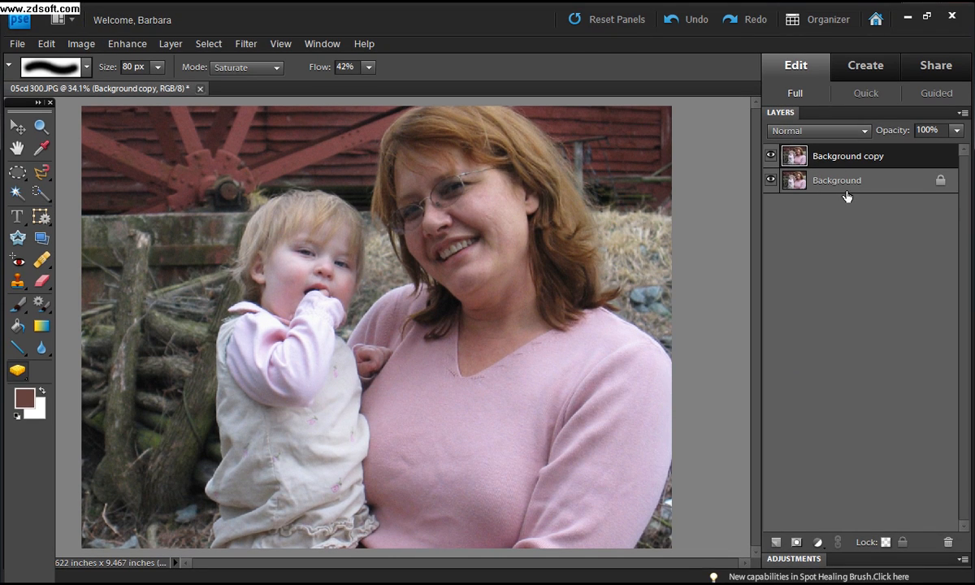
pyautogui.click(130, 43)
pyautogui.moveTo(161, 174)
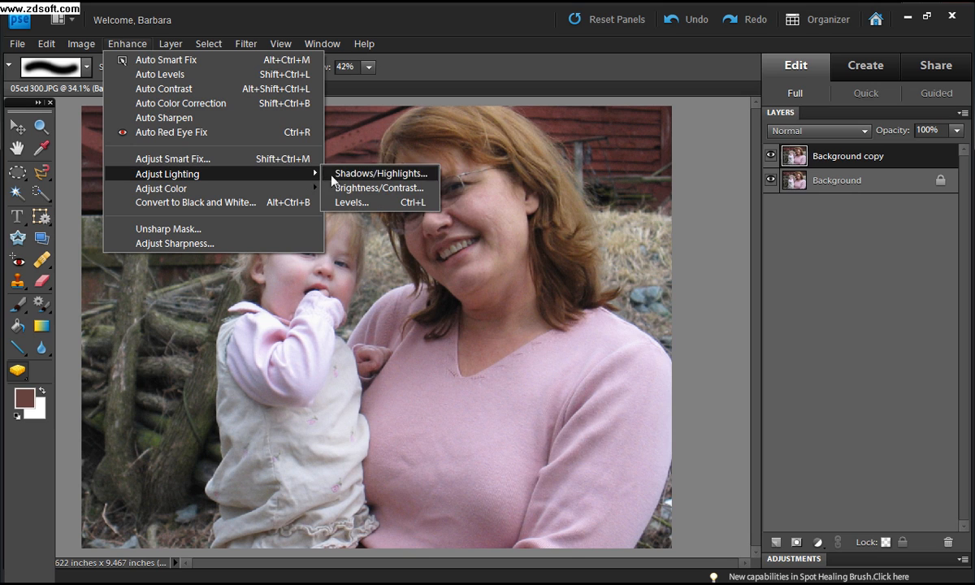
pyautogui.click(361, 203)
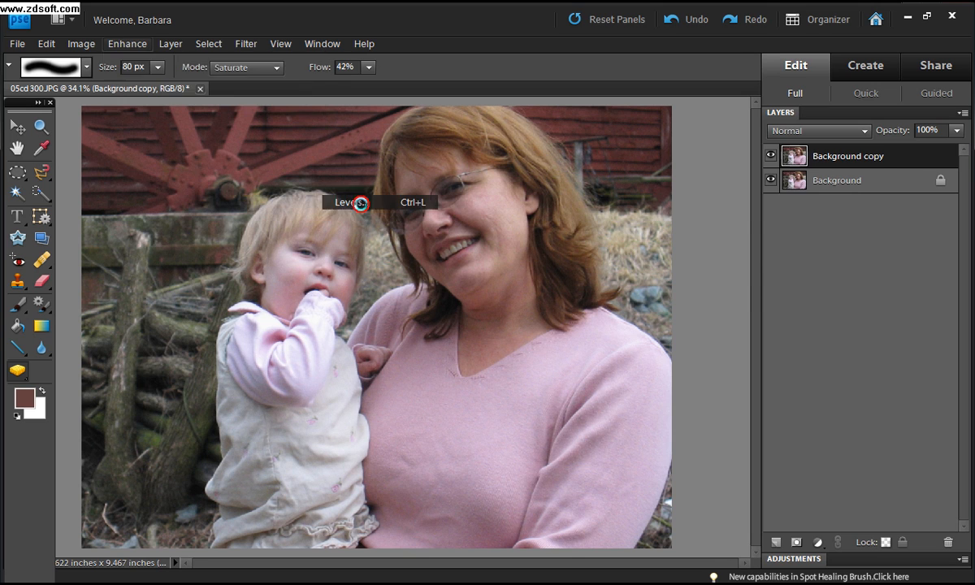
pyautogui.click(702, 221)
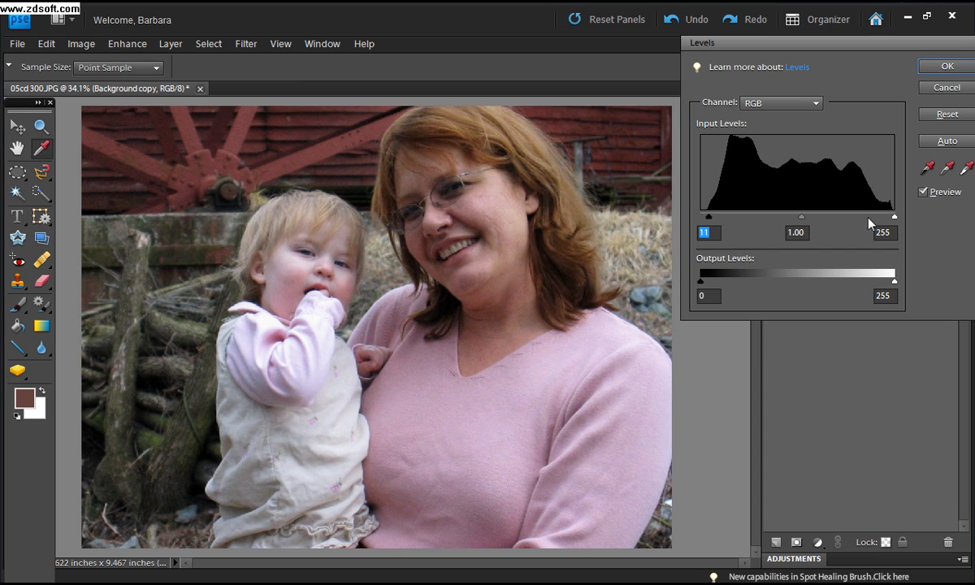
pyautogui.moveTo(892, 219); pyautogui.dragTo(887, 220)
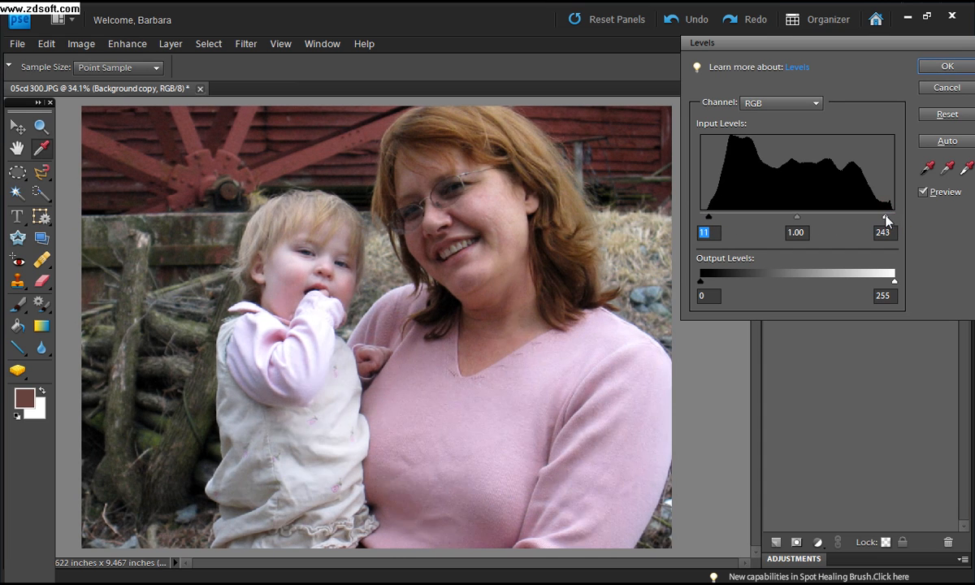
pyautogui.moveTo(803, 216); pyautogui.dragTo(803, 217)
pyautogui.moveTo(708, 216); pyautogui.dragTo(712, 220)
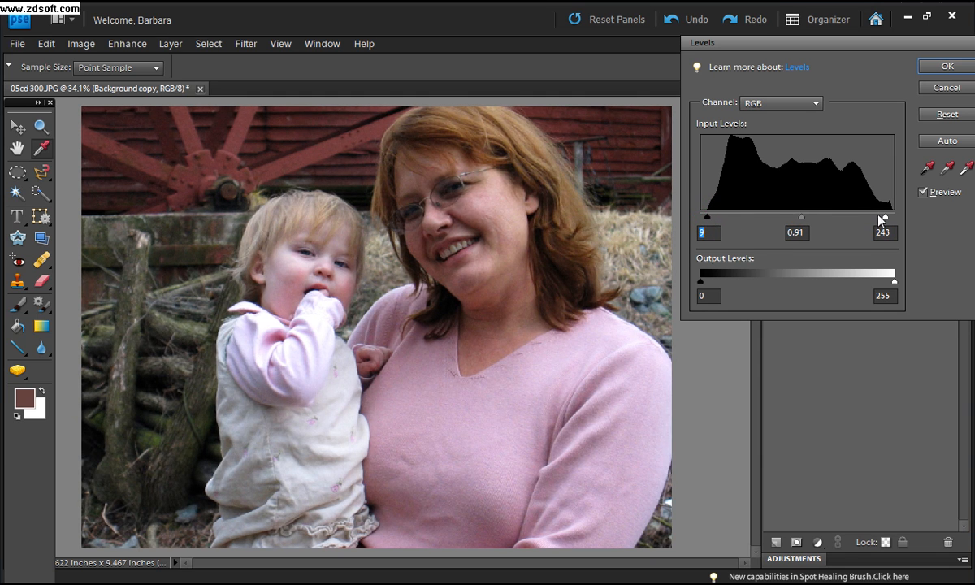
pyautogui.moveTo(886, 218); pyautogui.dragTo(874, 219)
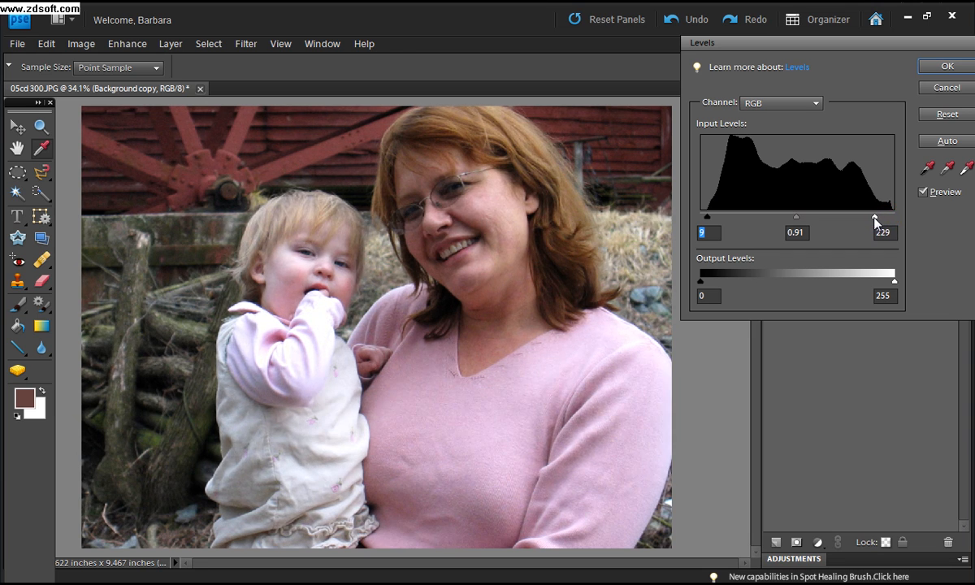
pyautogui.click(944, 67)
pyautogui.click(770, 156)
pyautogui.click(770, 156)
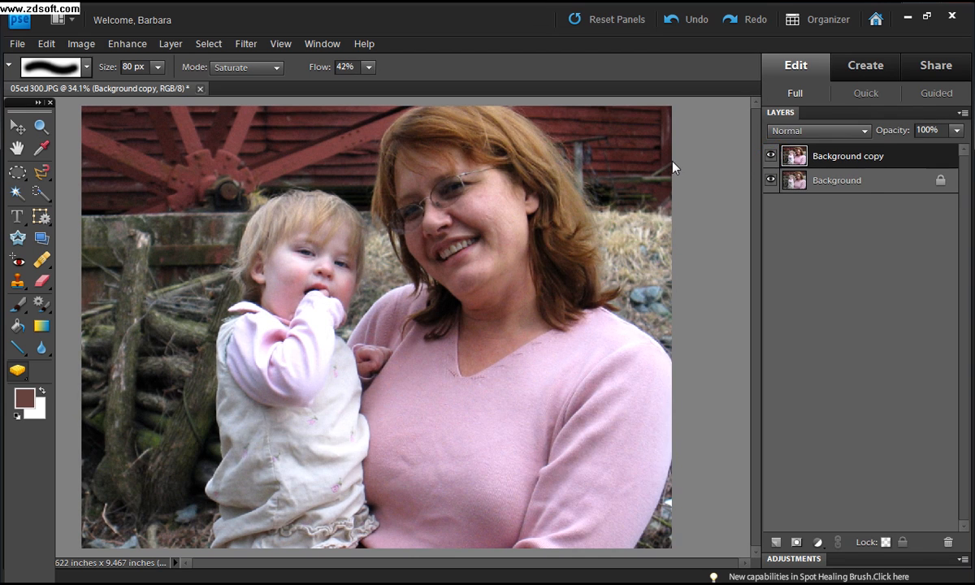
pyautogui.click(120, 47)
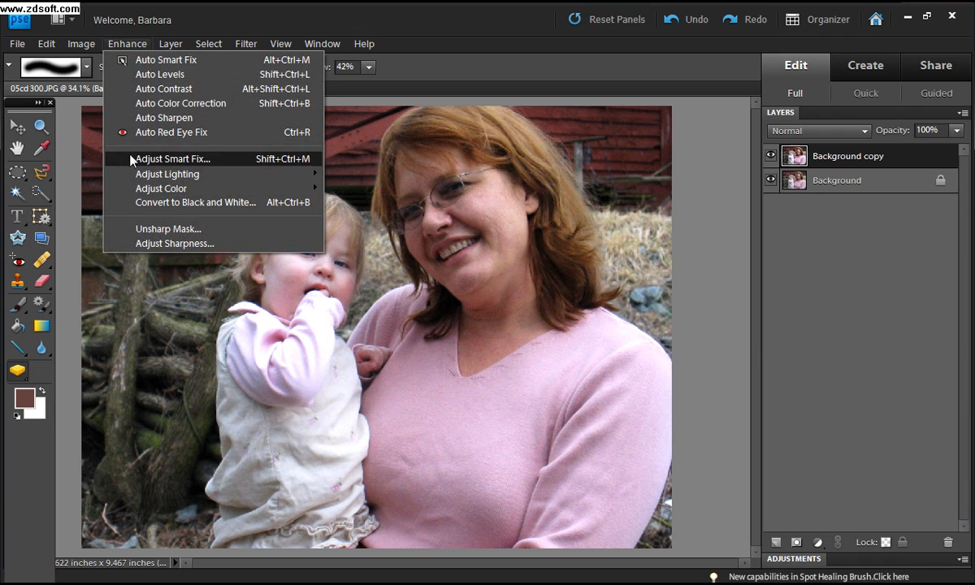
pyautogui.click(137, 176)
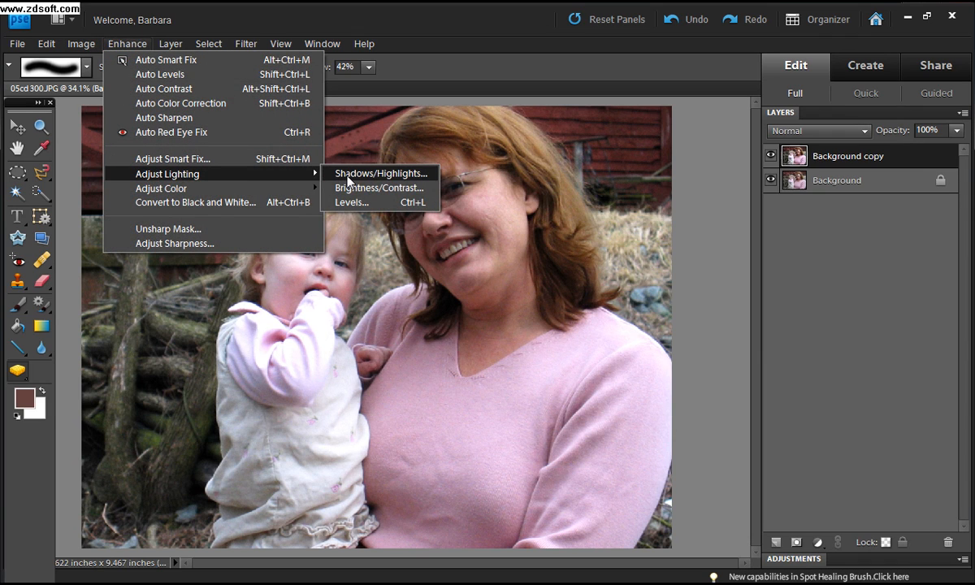
pyautogui.click(241, 190)
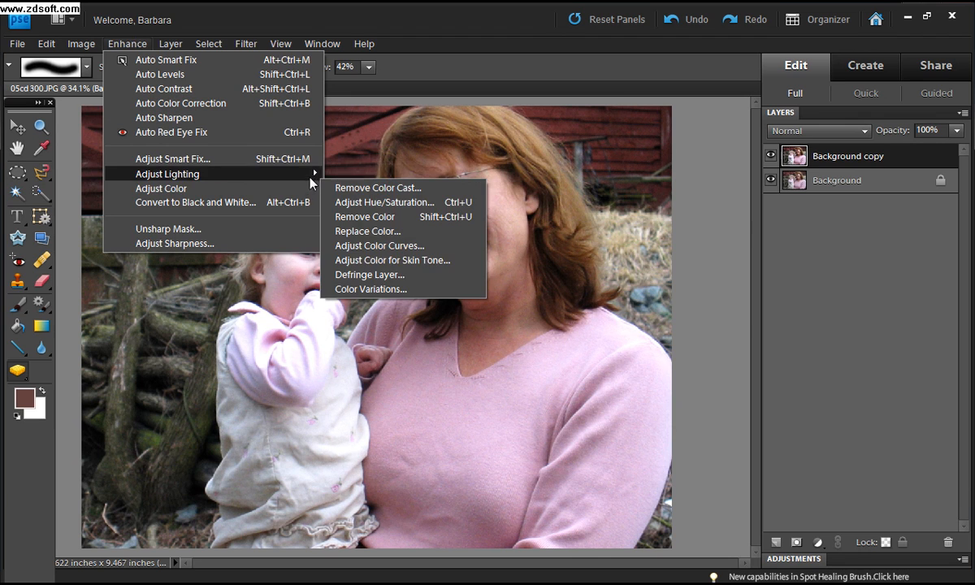
# Duplicate the Levels-adjusted Background copy layer as a separate layer for retouching.
pyautogui.click(904, 159)
pyautogui.moveTo(902, 157); pyautogui.dragTo(776, 512)
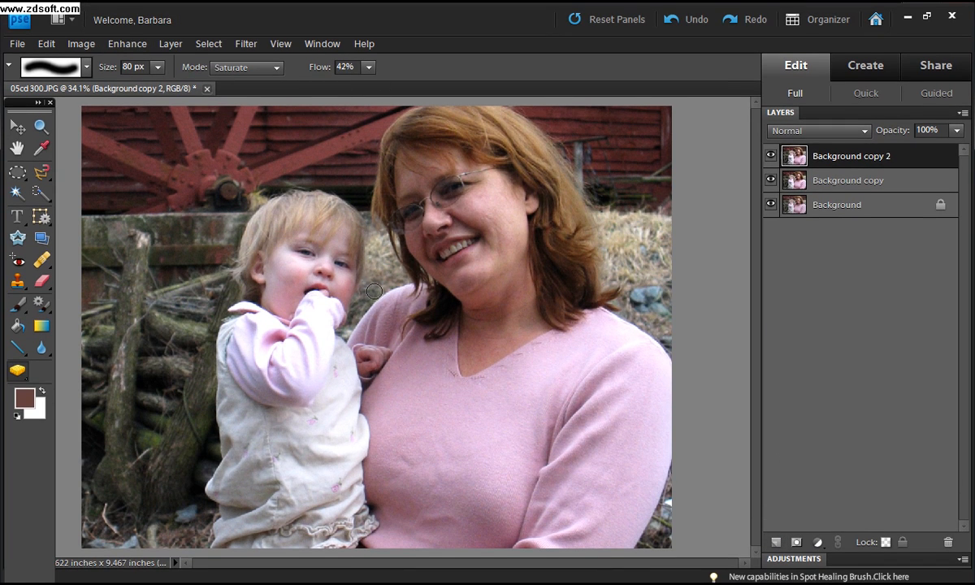
# Remove the blemishes and smile lines on the woman's cheek and jaw with the Spot Healing Brush.
pyautogui.click(40, 129)
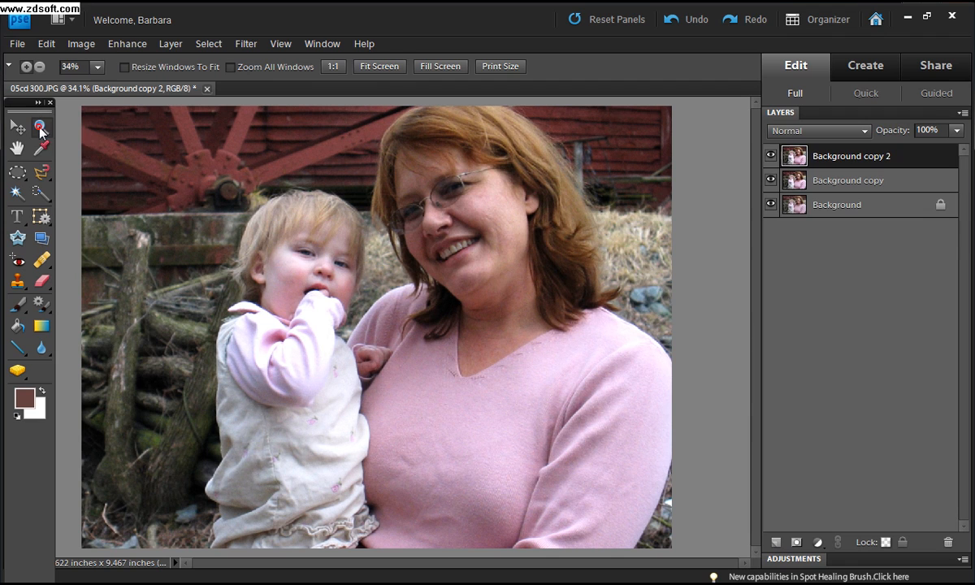
pyautogui.click(486, 241)
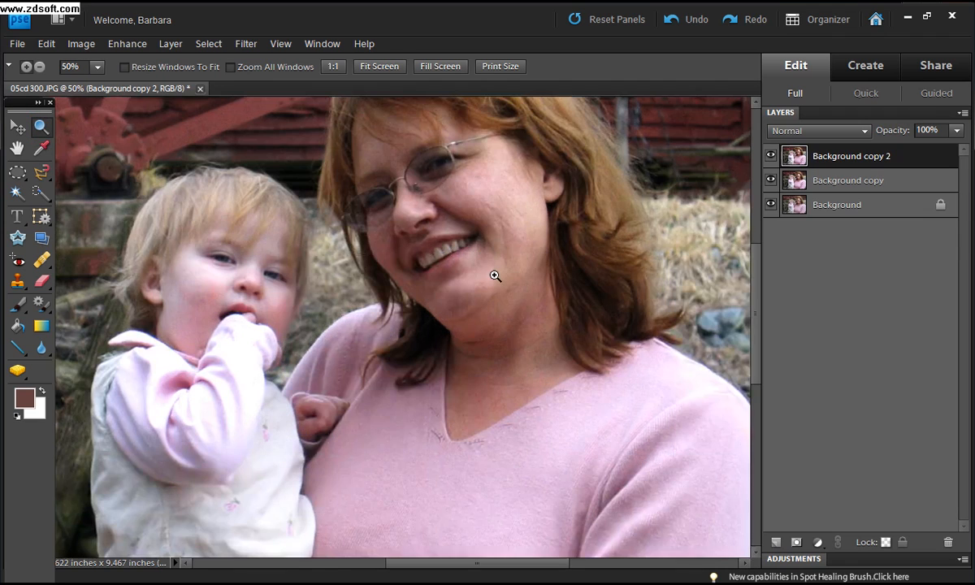
pyautogui.click(477, 243)
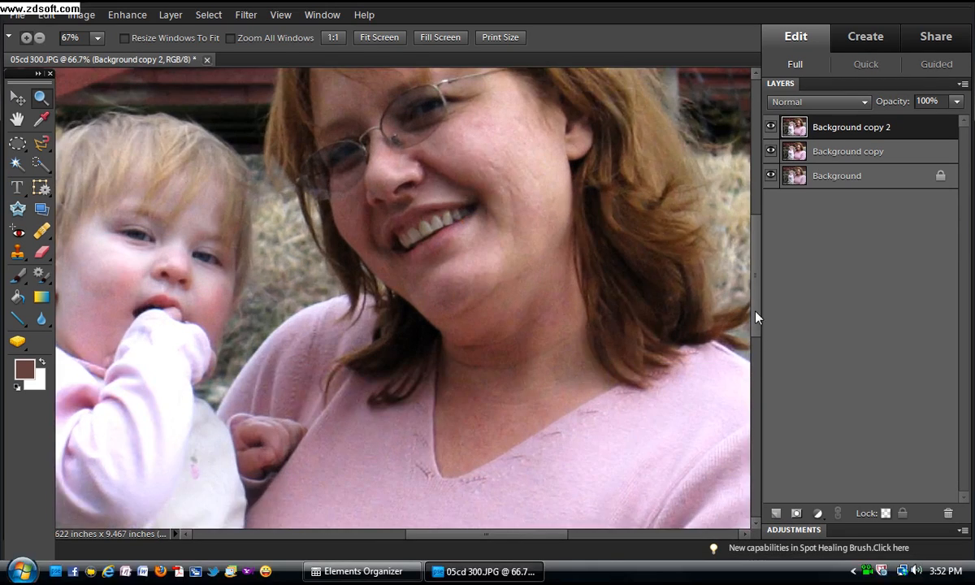
pyautogui.moveTo(755, 317); pyautogui.dragTo(755, 274)
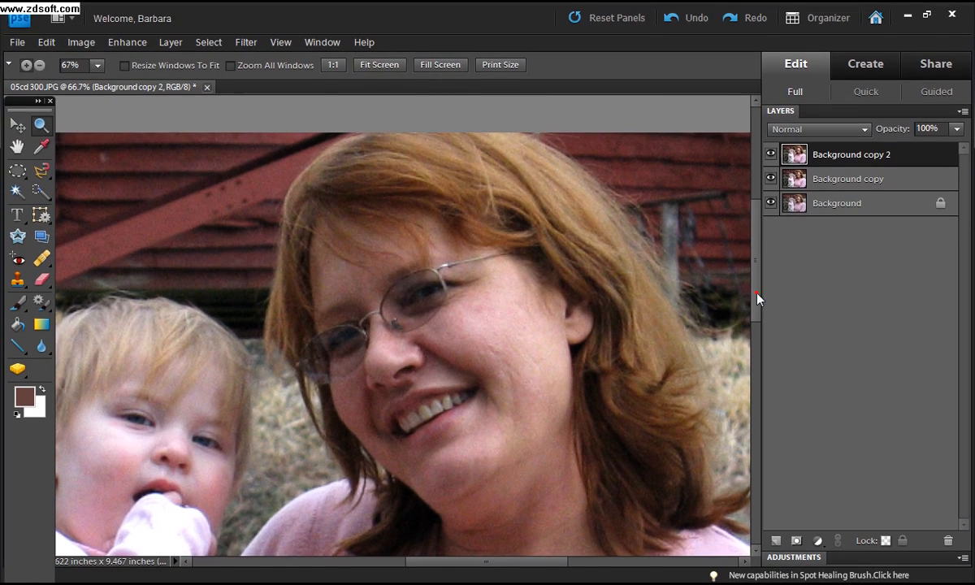
pyautogui.moveTo(757, 266); pyautogui.dragTo(756, 277)
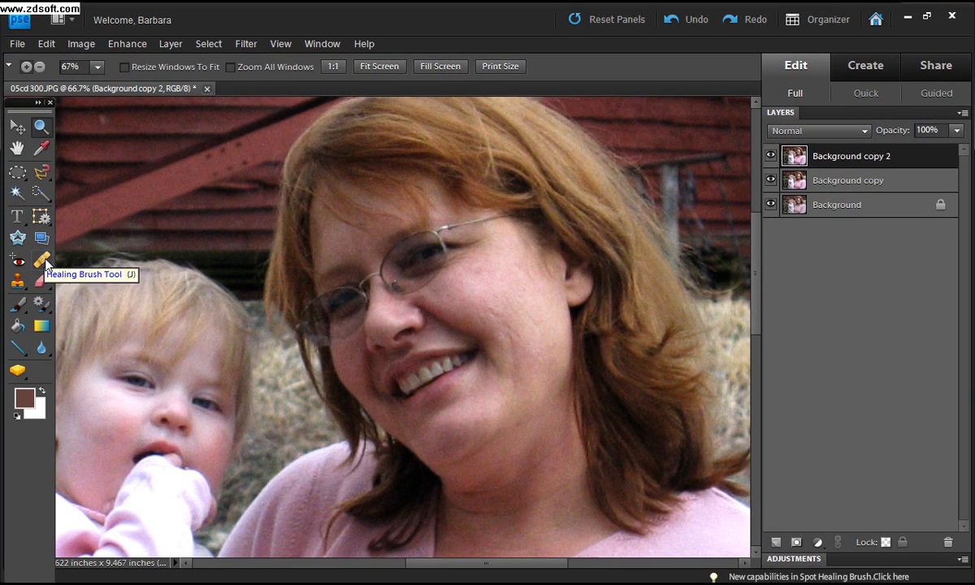
pyautogui.click(45, 260)
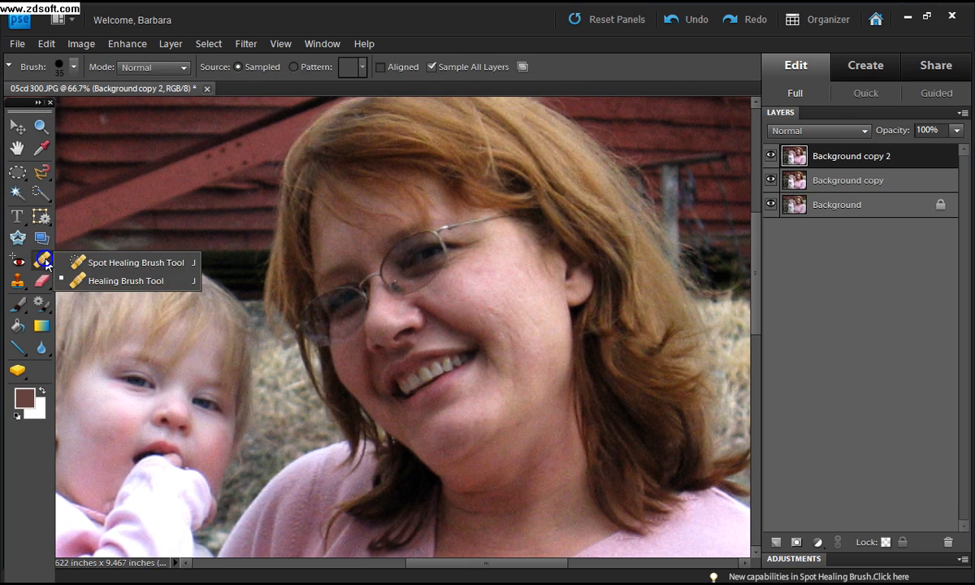
pyautogui.click(91, 263)
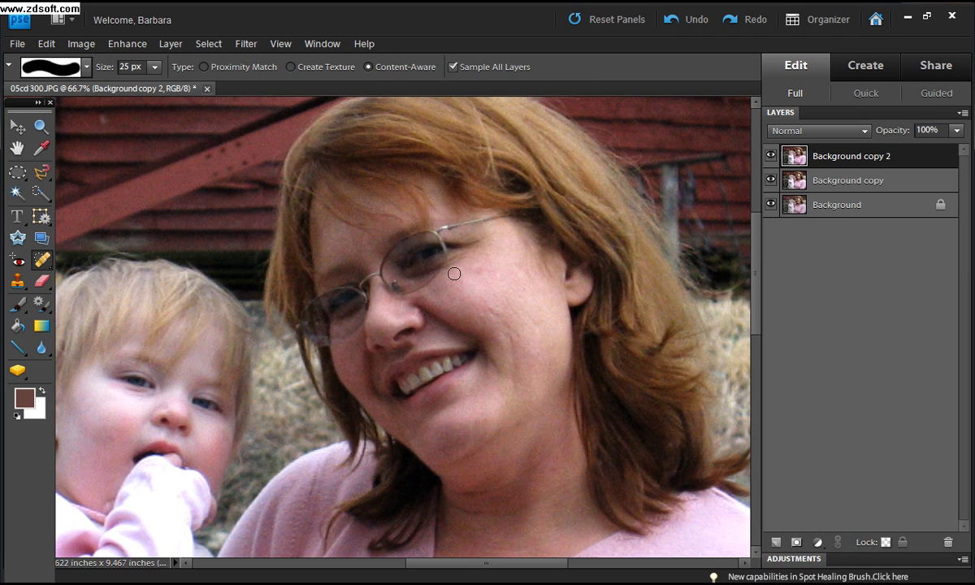
pyautogui.moveTo(471, 273)
pyautogui.mouseDown()
pyautogui.moveTo(484, 294)
pyautogui.moveTo(503, 315)
pyautogui.mouseUp()
pyautogui.click(510, 312)
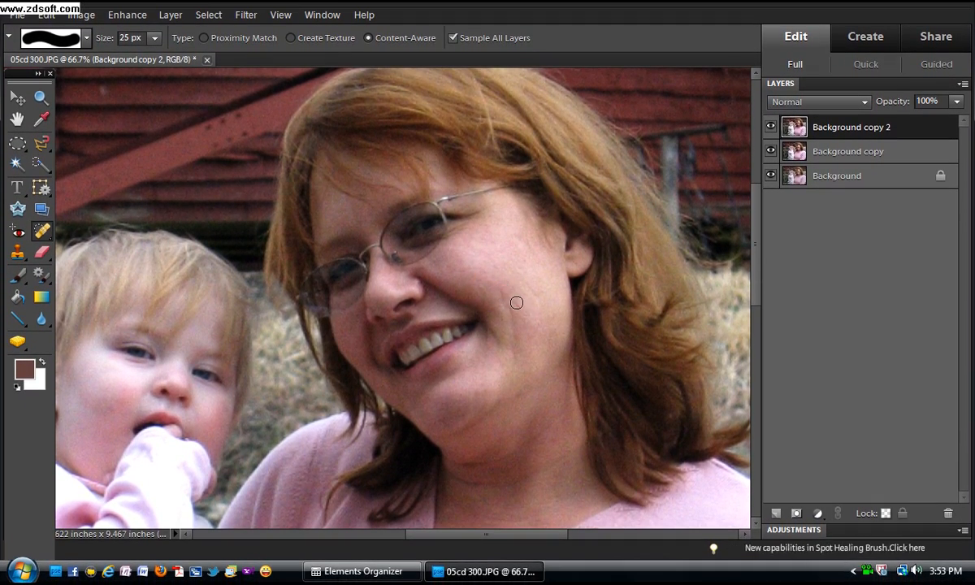
pyautogui.click(489, 284)
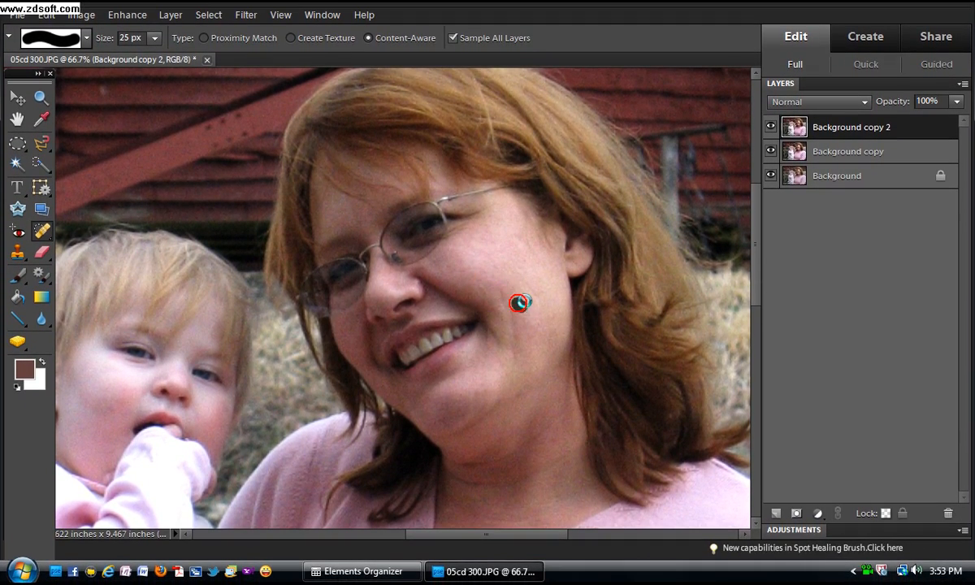
pyautogui.click(498, 276)
pyautogui.click(501, 291)
pyautogui.click(504, 317)
pyautogui.click(513, 334)
pyautogui.click(512, 351)
pyautogui.click(513, 312)
pyautogui.click(499, 301)
pyautogui.click(518, 392)
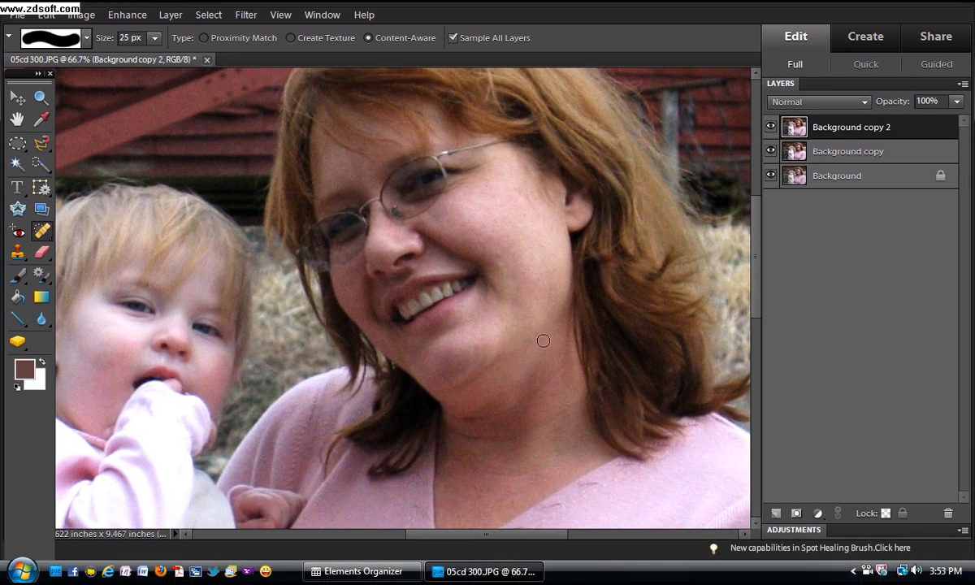
# Smooth the creases and spots on the woman's neck with the Spot Healing Brush.
pyautogui.click(547, 382)
pyautogui.click(543, 390)
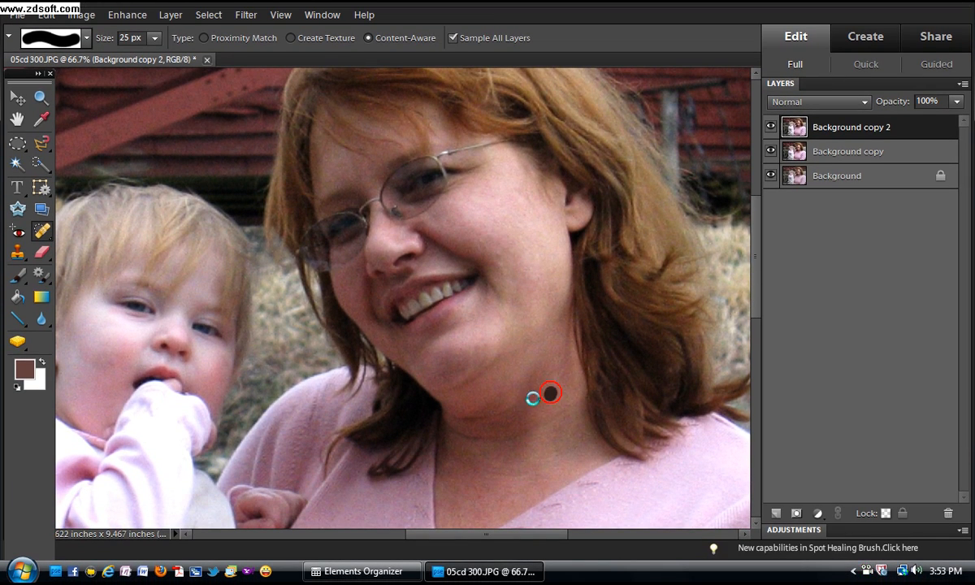
pyautogui.click(501, 409)
pyautogui.click(490, 409)
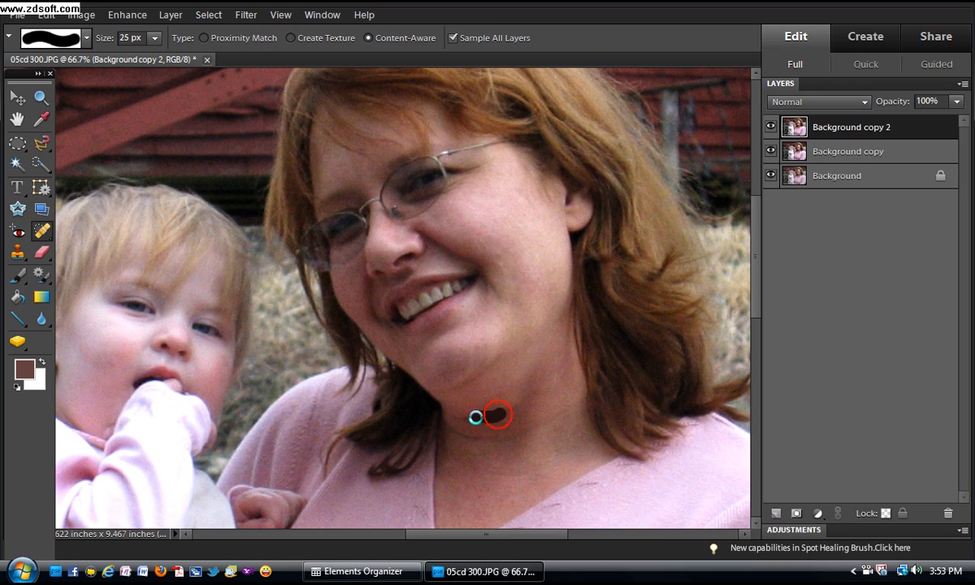
pyautogui.moveTo(457, 416); pyautogui.dragTo(487, 417)
pyautogui.click(502, 408)
pyautogui.click(477, 436)
pyautogui.click(502, 437)
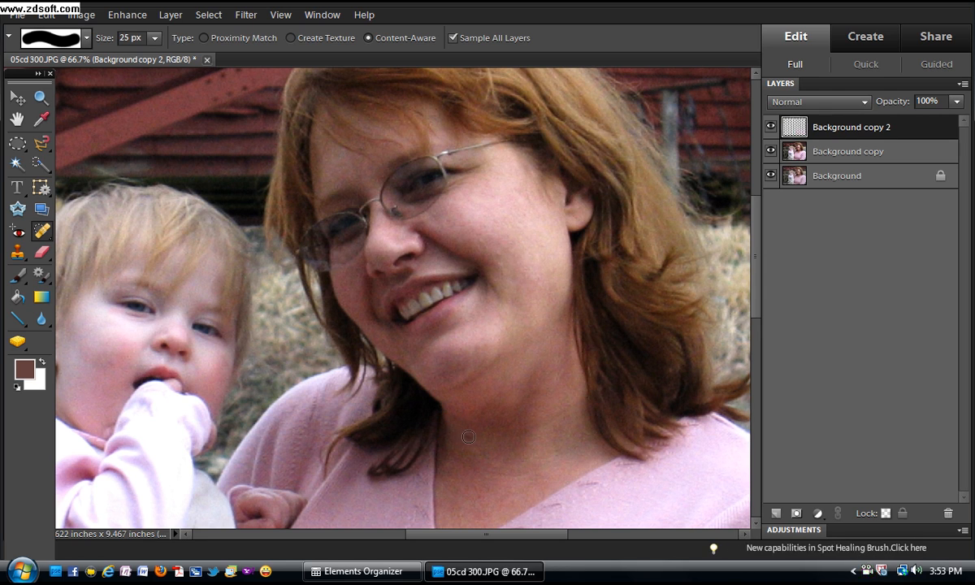
pyautogui.moveTo(552, 421); pyautogui.dragTo(563, 415)
pyautogui.click(567, 407)
pyautogui.click(562, 373)
# Touch up the remaining spots on the woman's upper cheek with the Spot Healing Brush.
pyautogui.click(519, 269)
pyautogui.click(496, 259)
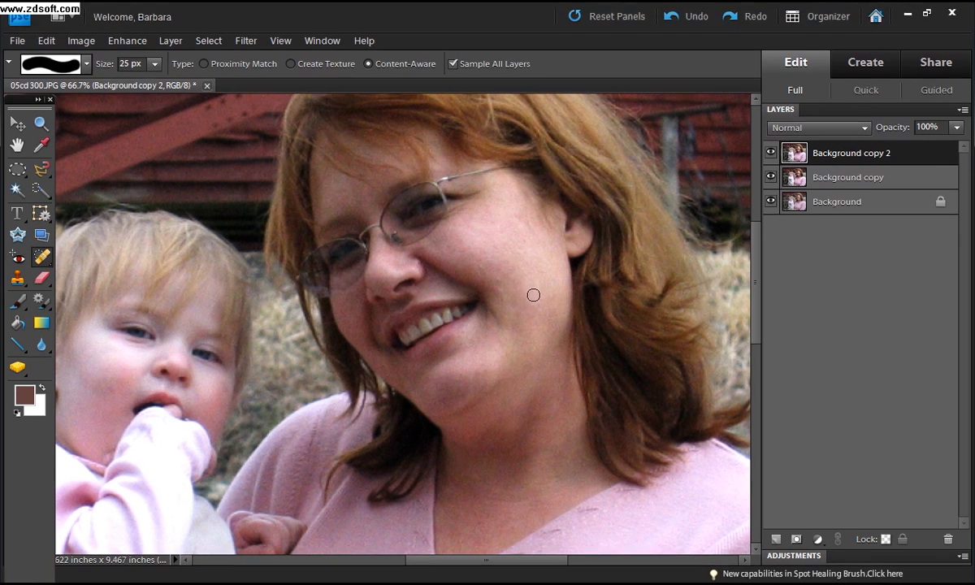
pyautogui.click(479, 263)
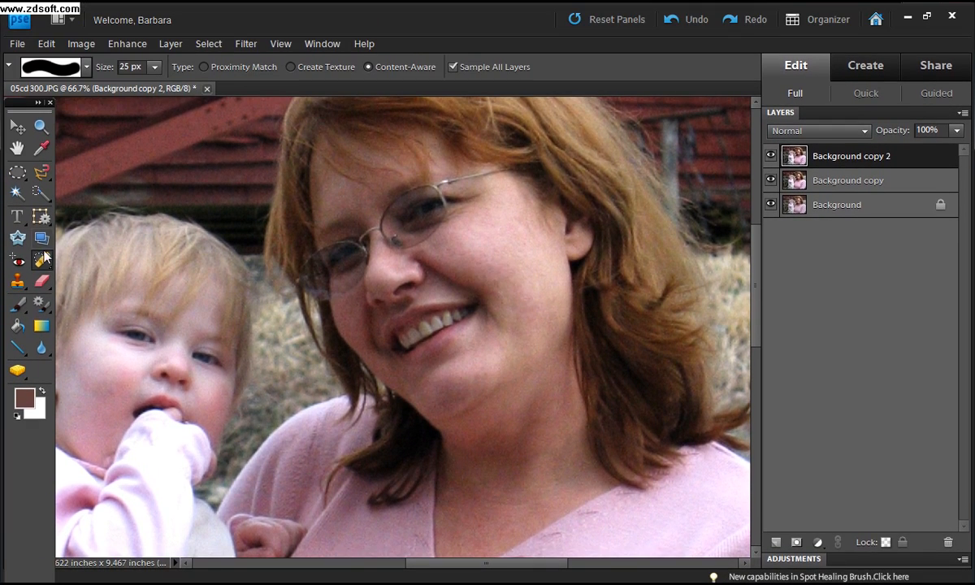
# Sample clean skin on the woman's upper cheek with the Healing Brush and paint over the marks just below it.
pyautogui.click(41, 259)
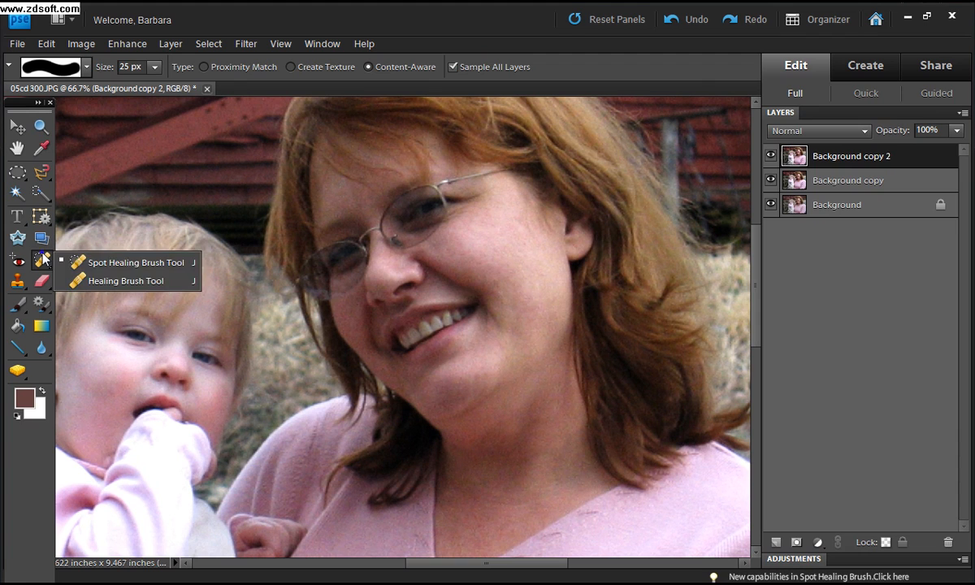
pyautogui.click(100, 281)
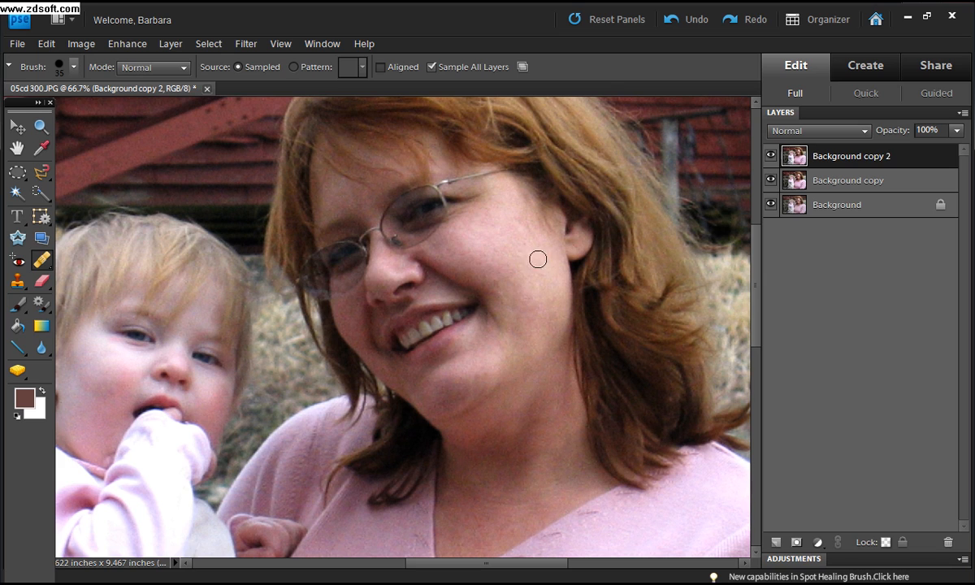
pyautogui.keyDown('alt'); pyautogui.click(492, 244); pyautogui.keyUp('alt')
pyautogui.click(480, 256)
pyautogui.click(499, 264)
pyautogui.click(498, 283)
pyautogui.click(498, 282)
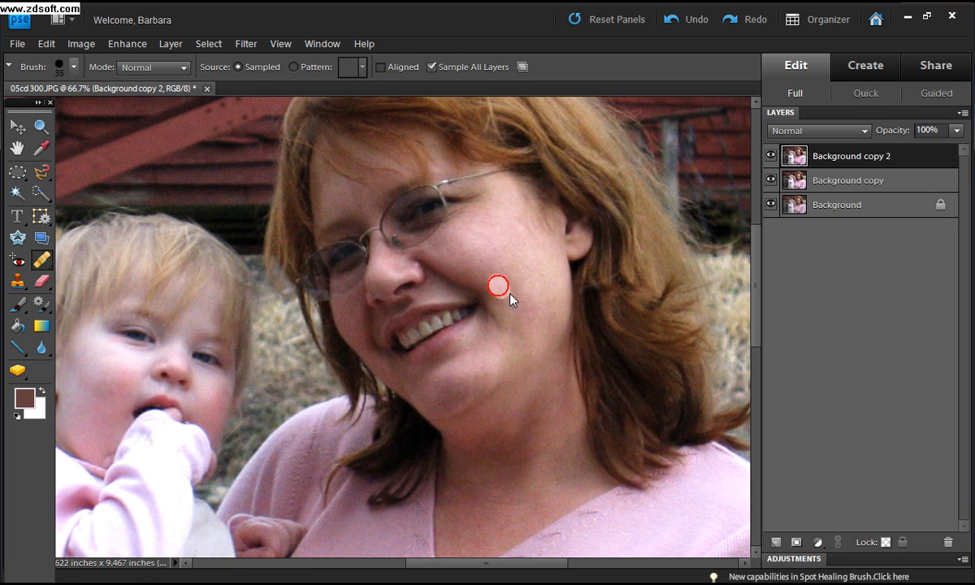
# Even out the skin across the woman's lower and outer cheek with Healing Brush strokes.
pyautogui.click(505, 290)
pyautogui.click(525, 291)
pyautogui.click(530, 299)
pyautogui.click(546, 288)
pyautogui.click(525, 329)
pyautogui.click(488, 329)
pyautogui.click(529, 309)
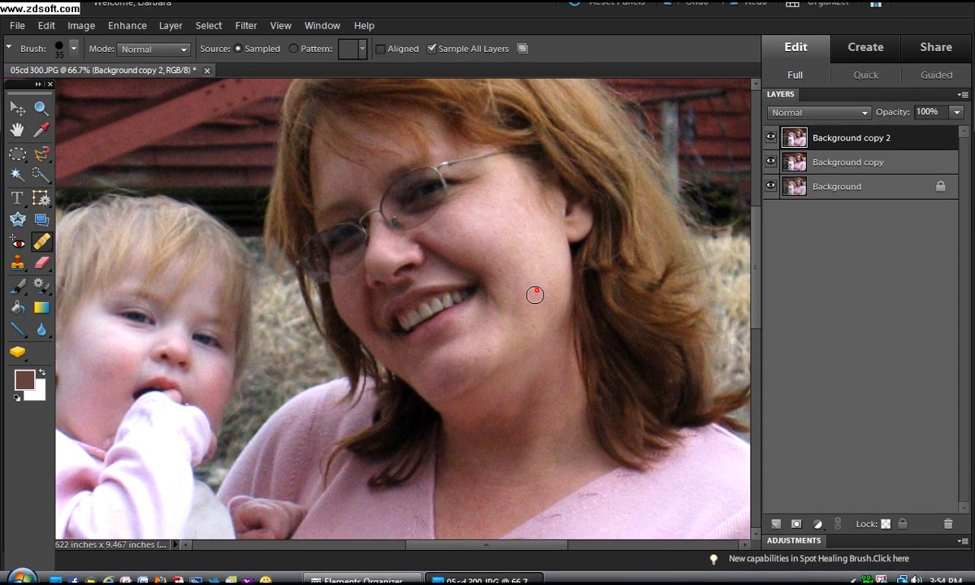
pyautogui.click(500, 264)
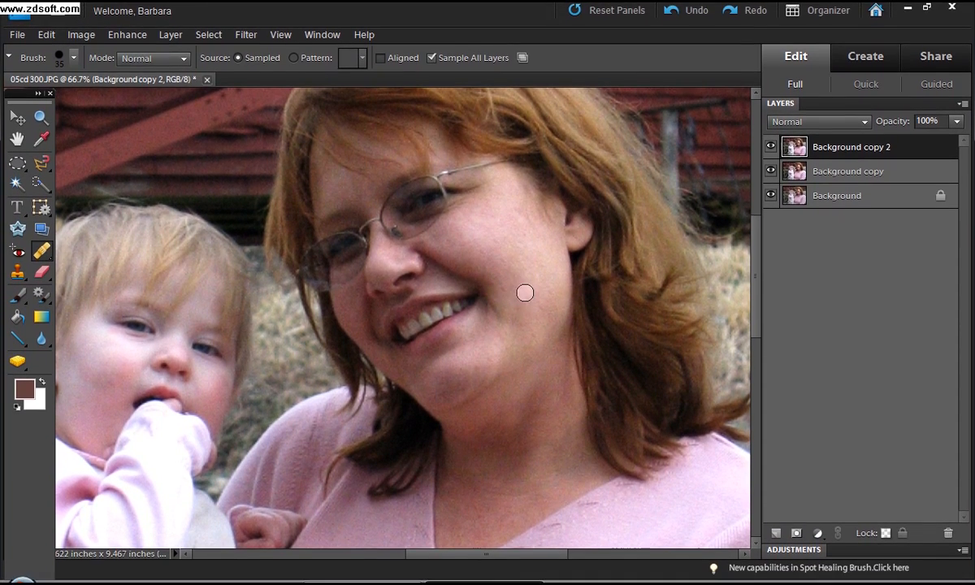
pyautogui.click(525, 292)
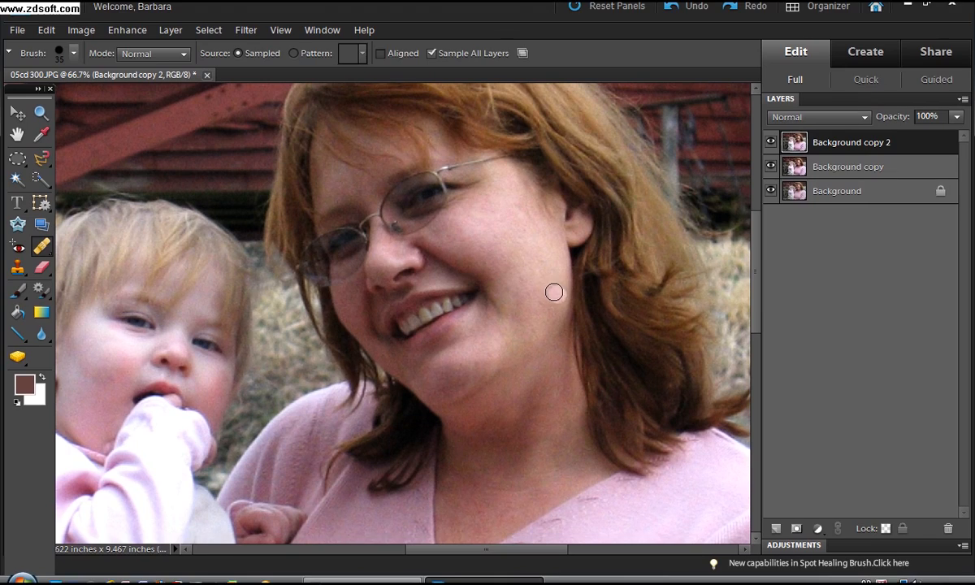
pyautogui.click(549, 296)
# Heal the remaining marks along the woman's jawline and neck with the Healing Brush.
pyautogui.click(530, 374)
pyautogui.click(500, 407)
pyautogui.click(495, 410)
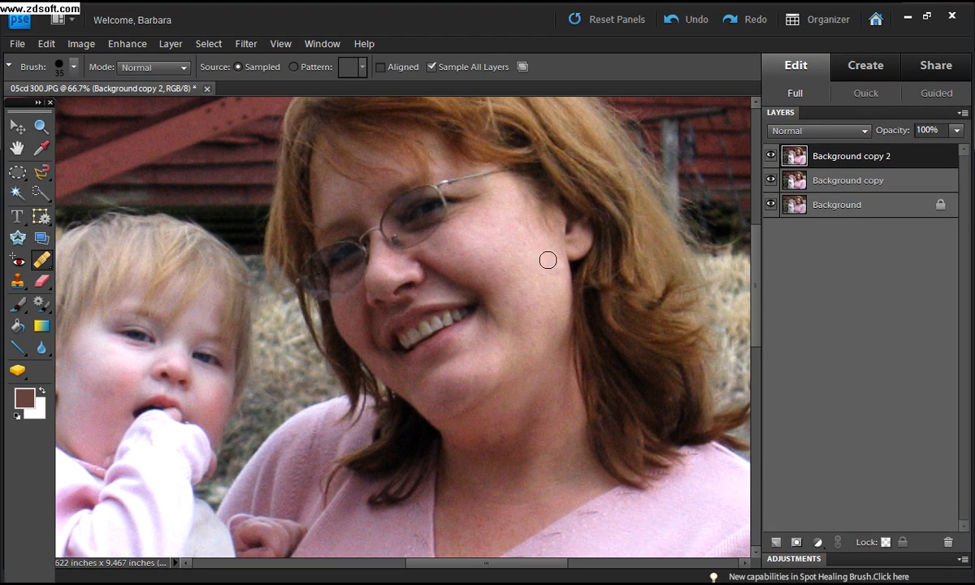
# Smooth the lines on the woman's upper cheek just below the glasses with short Healing Brush strokes.
pyautogui.click(454, 250)
pyautogui.click(484, 253)
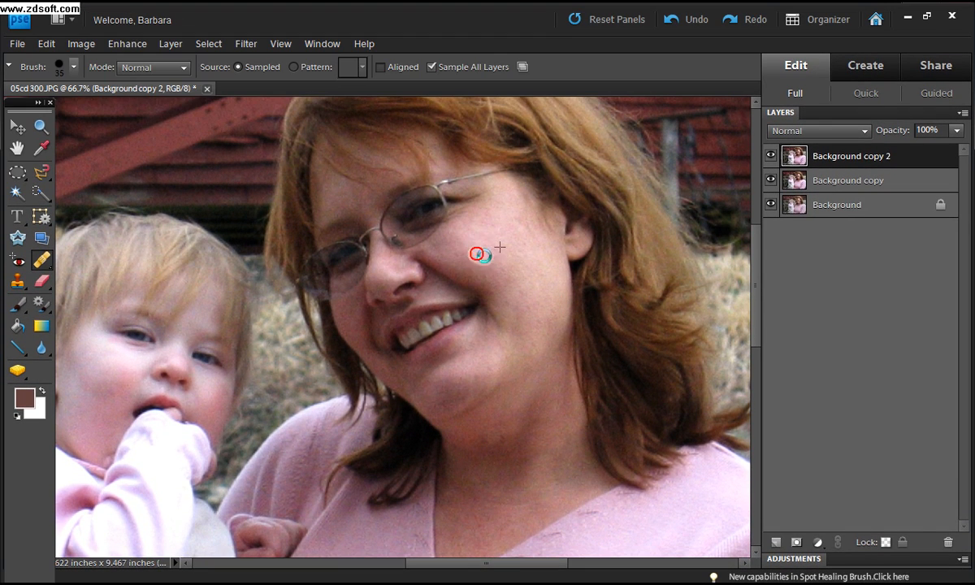
pyautogui.click(461, 252)
pyautogui.click(481, 260)
pyautogui.click(502, 261)
pyautogui.click(522, 240)
# Compare the skin before and after retouching by toggling the visibility of the Background copy 2 layer.
pyautogui.click(771, 160)
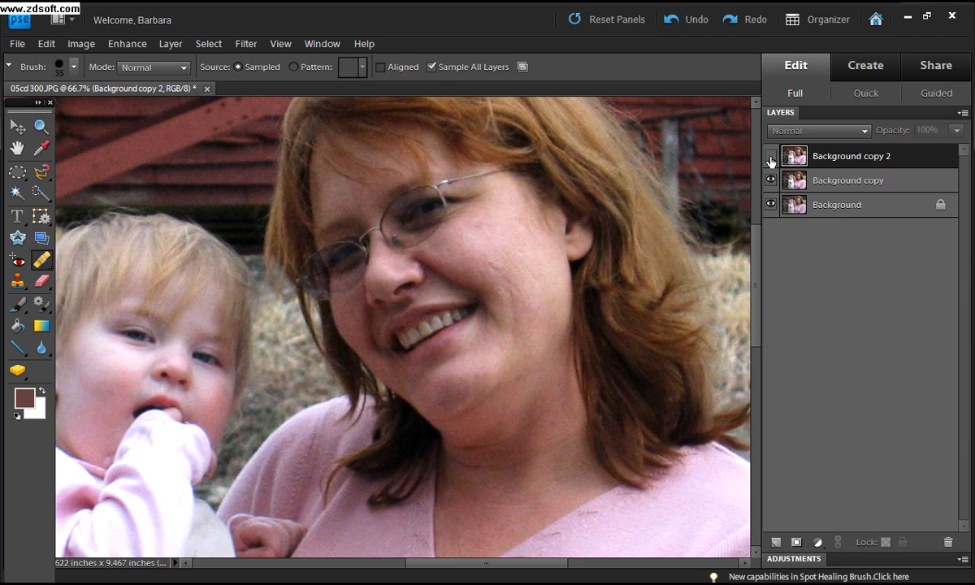
pyautogui.click(771, 159)
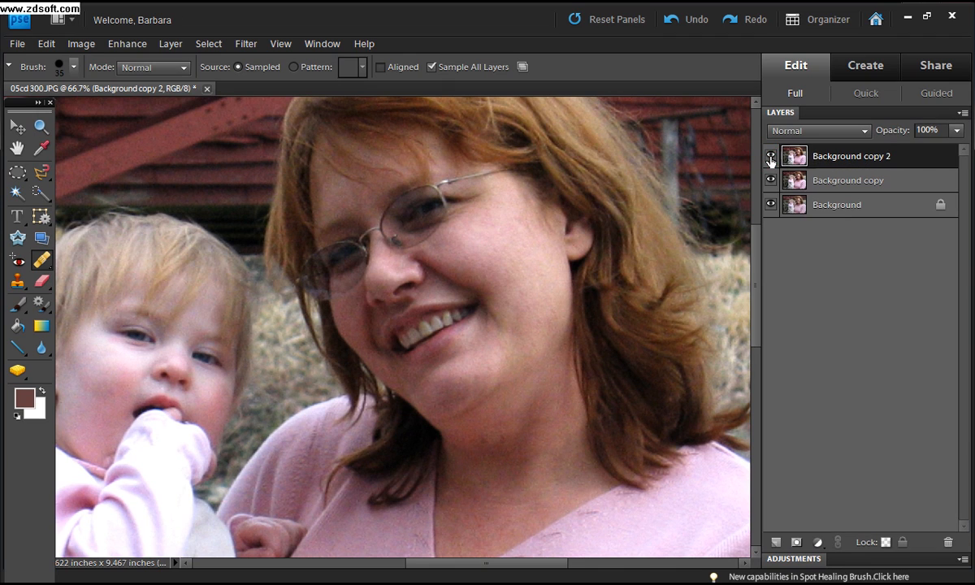
pyautogui.click(771, 159)
pyautogui.click(771, 159)
# Duplicate the Background copy 2 layer to work on the woman's eye area.
pyautogui.moveTo(827, 157); pyautogui.dragTo(788, 507)
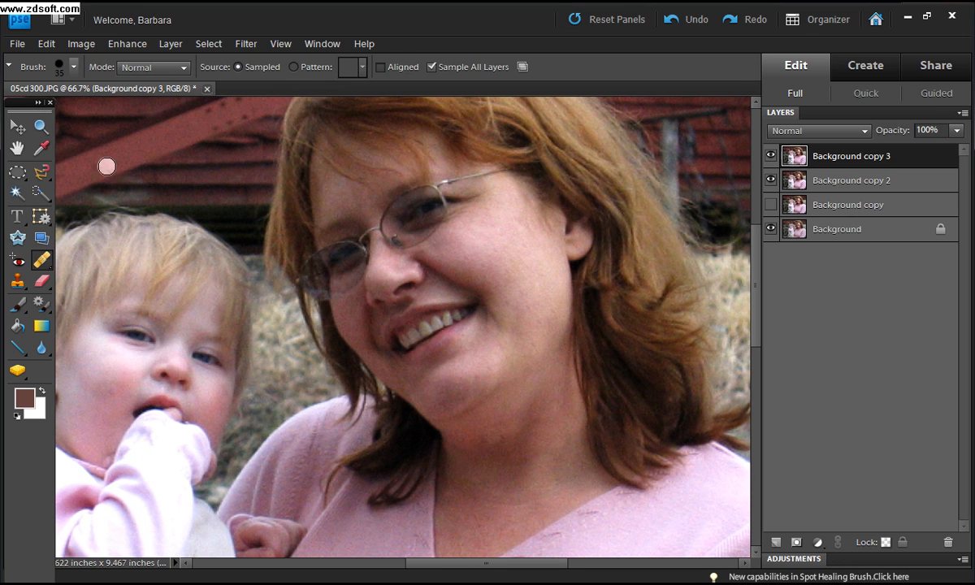
pyautogui.click(39, 125)
pyautogui.click(409, 264)
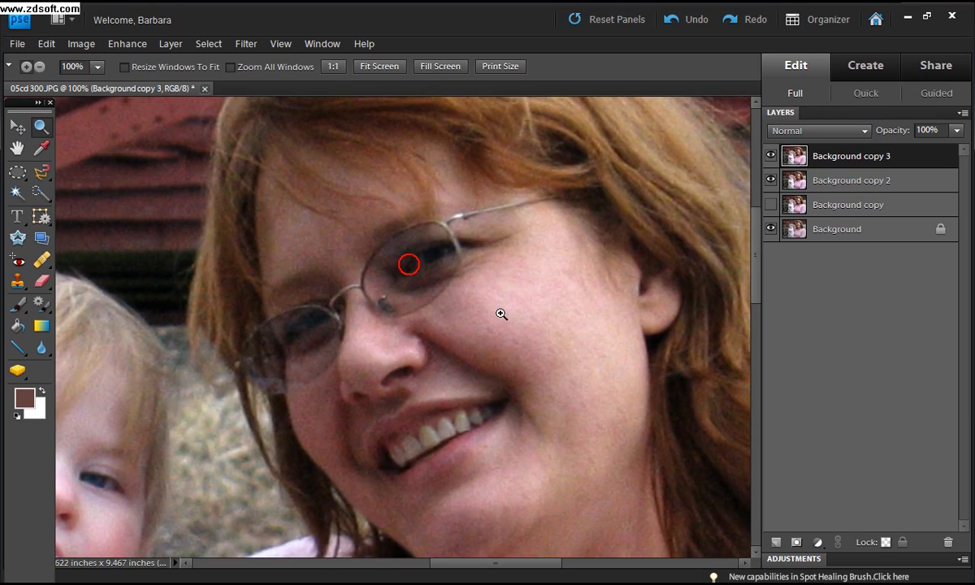
pyautogui.click(501, 314)
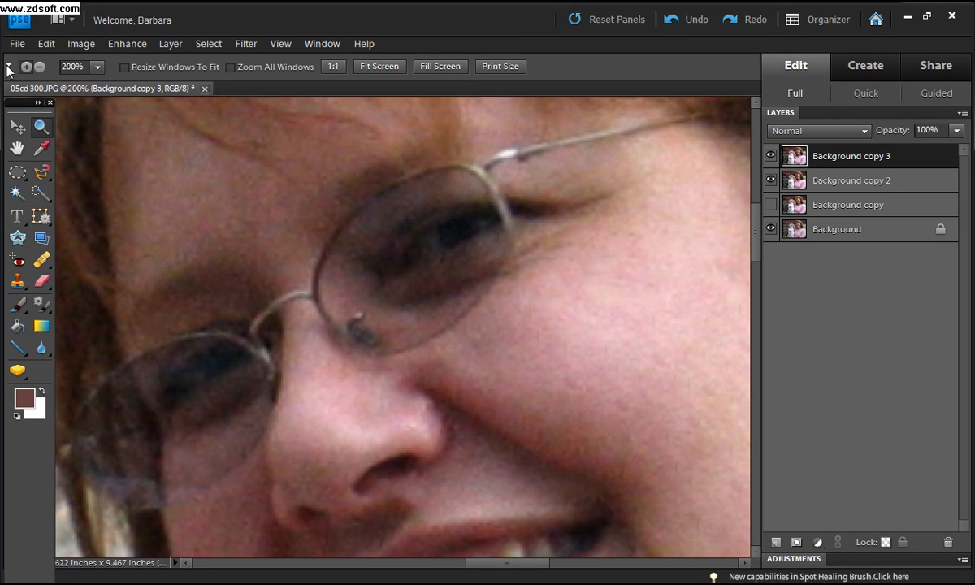
# Switch to the Brush tool and reset it to its default settings.
pyautogui.click(8, 66)
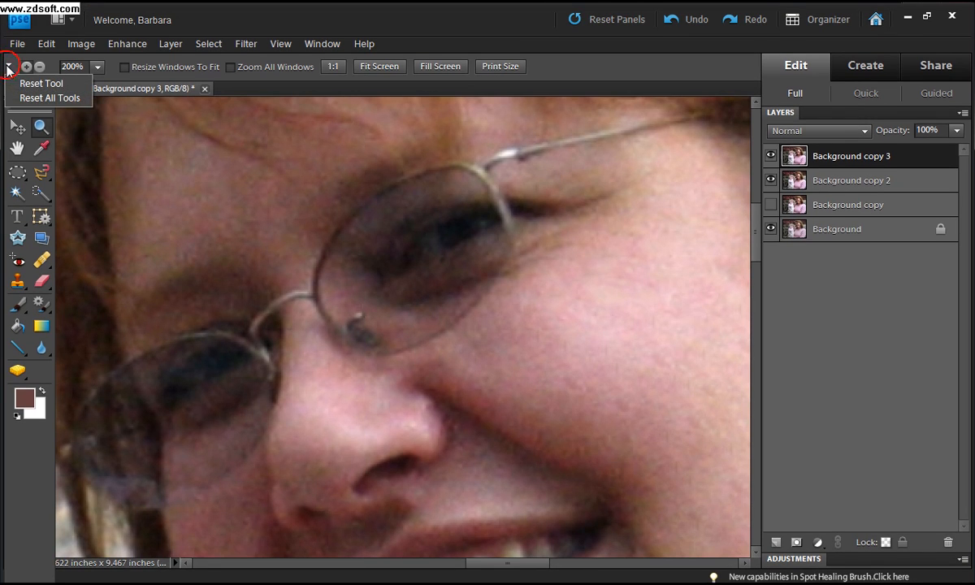
pyautogui.click(24, 83)
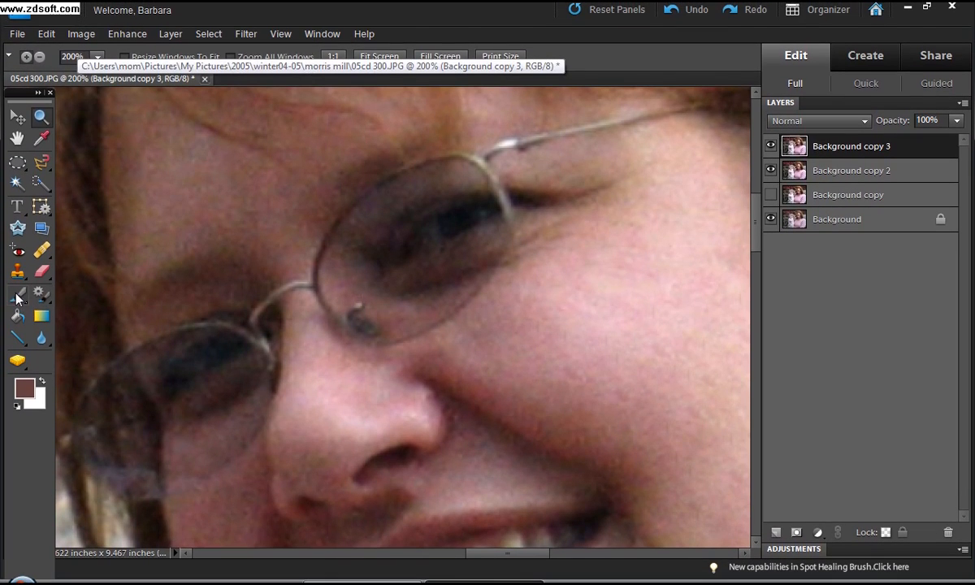
pyautogui.click(17, 290)
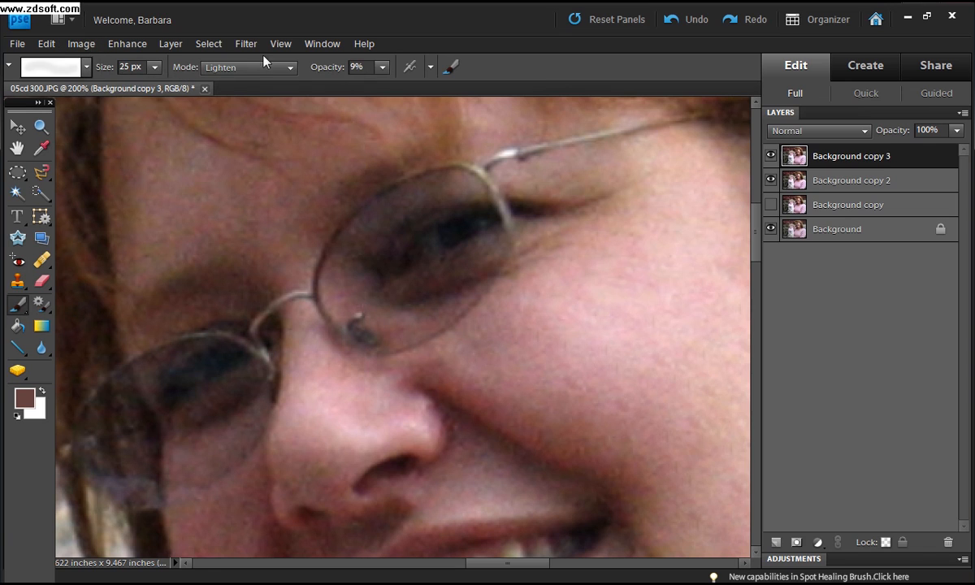
pyautogui.click(290, 68)
pyautogui.moveTo(295, 128); pyautogui.dragTo(283, 87)
pyautogui.click(231, 83)
pyautogui.click(10, 67)
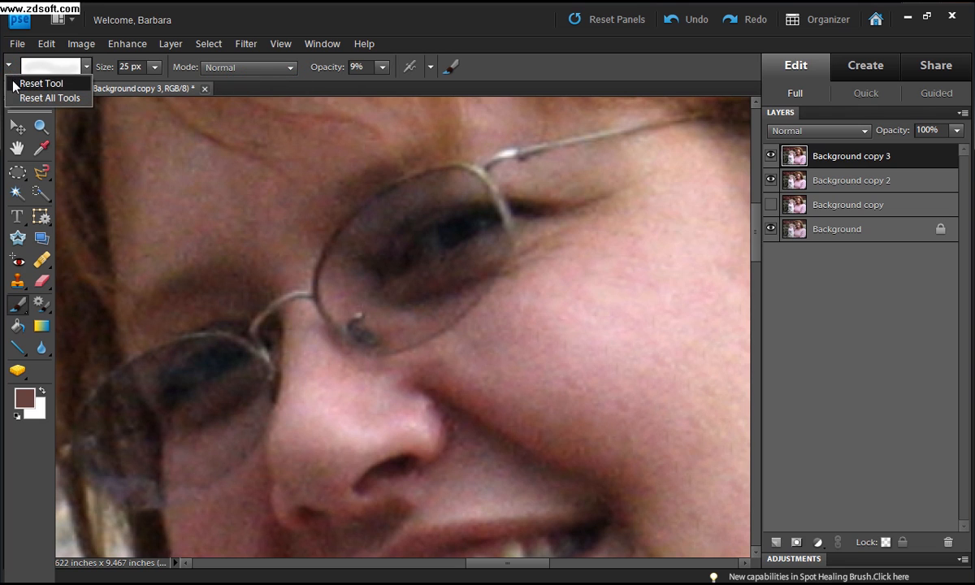
pyautogui.click(16, 84)
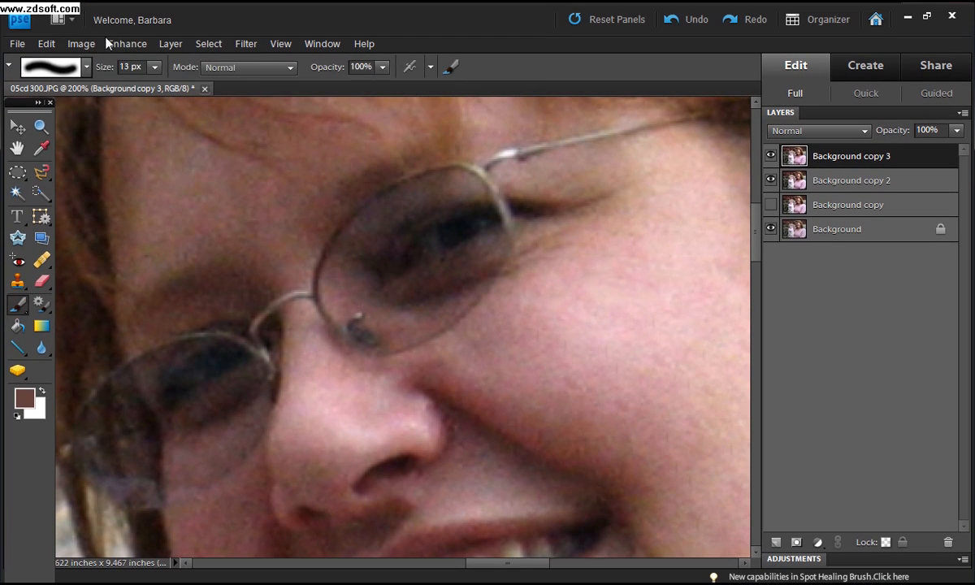
# Choose the Soft Round 13 pixels brush and enlarge it to 25 px.
pyautogui.click(86, 66)
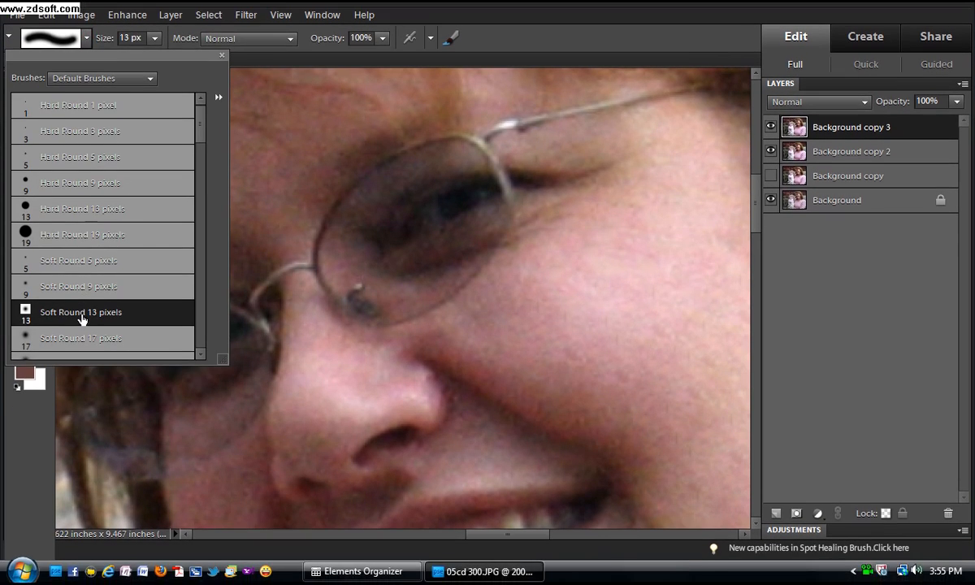
pyautogui.click(82, 318)
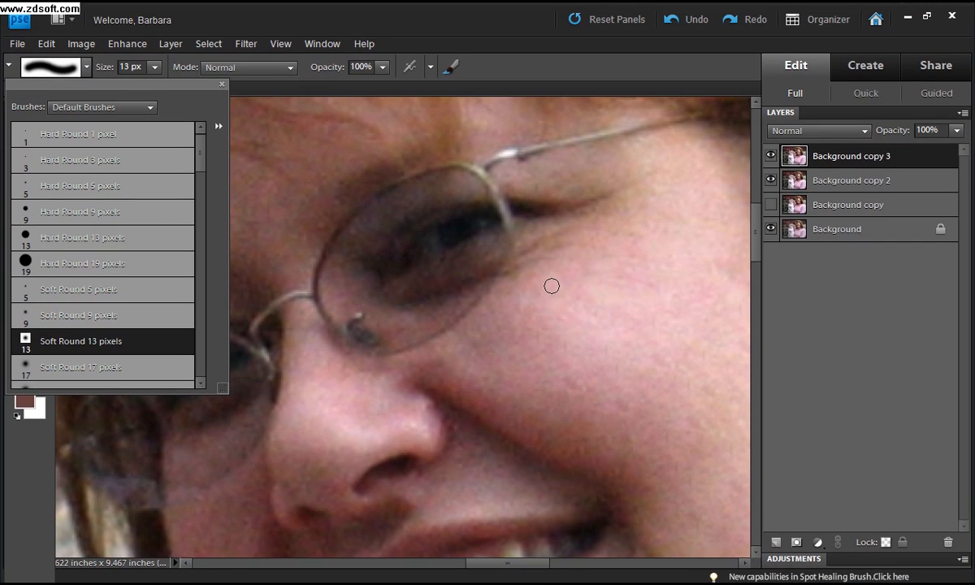
pyautogui.press(']')
pyautogui.press(']')
pyautogui.press(']')
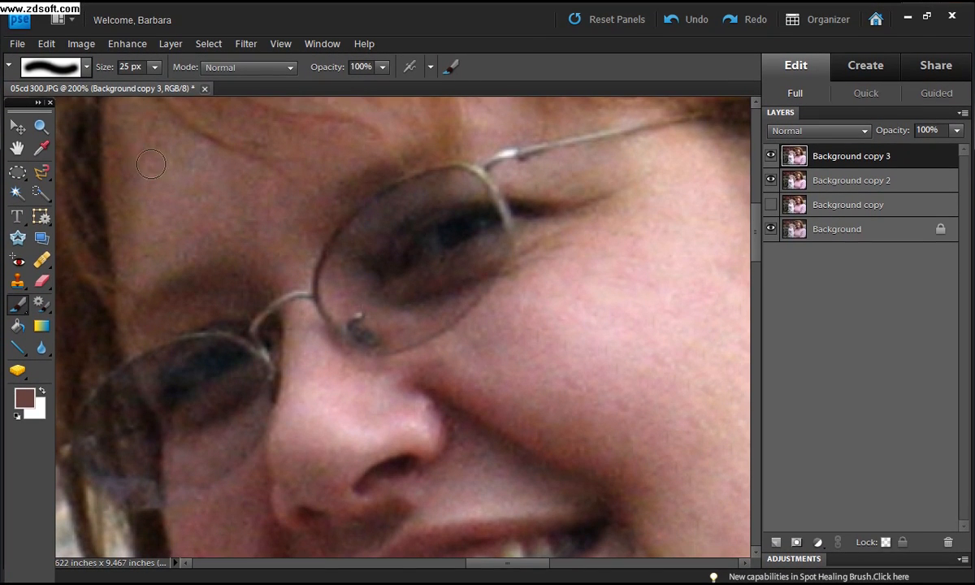
# Set the brush blending mode to Lighten and its opacity to 9%.
pyautogui.click(289, 68)
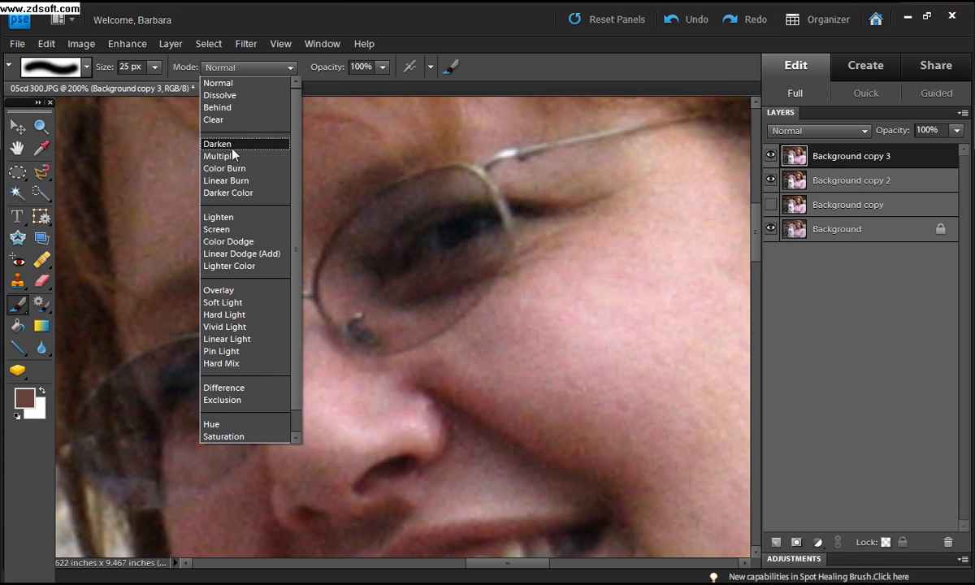
pyautogui.click(230, 218)
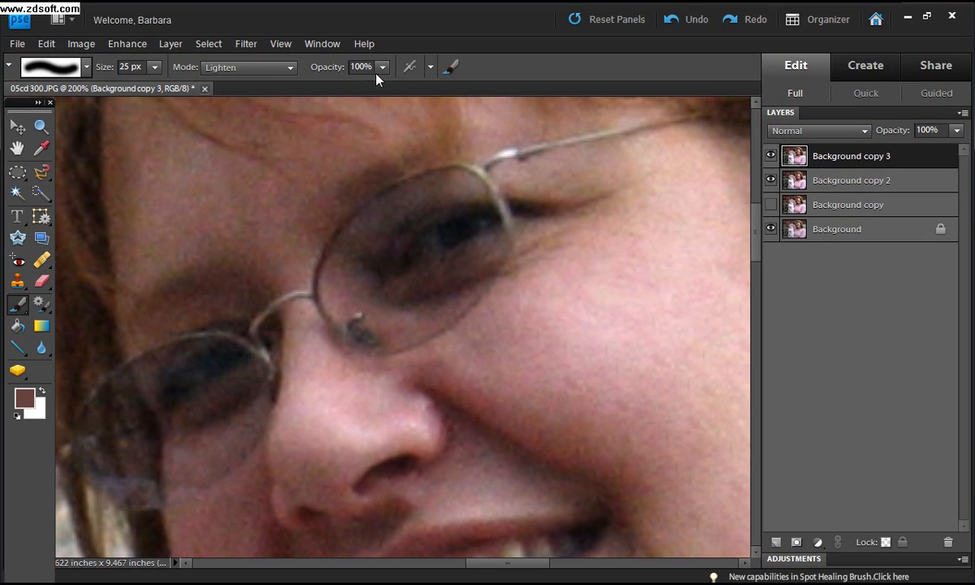
pyautogui.click(382, 67)
pyautogui.moveTo(382, 84); pyautogui.dragTo(309, 84)
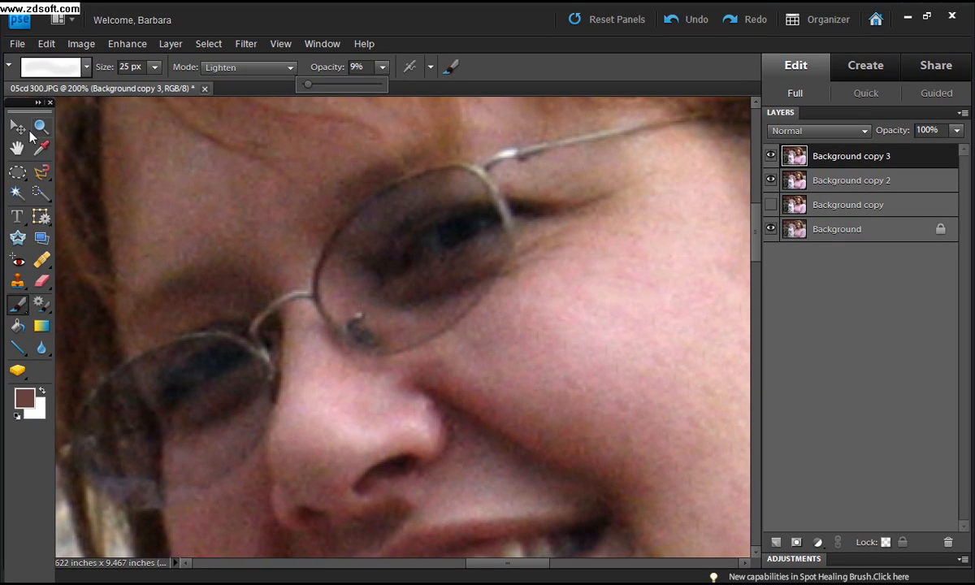
# Sample the light skin tone on the upper cheek and paint over the shadows below and around the nearest eye.
pyautogui.click(40, 151)
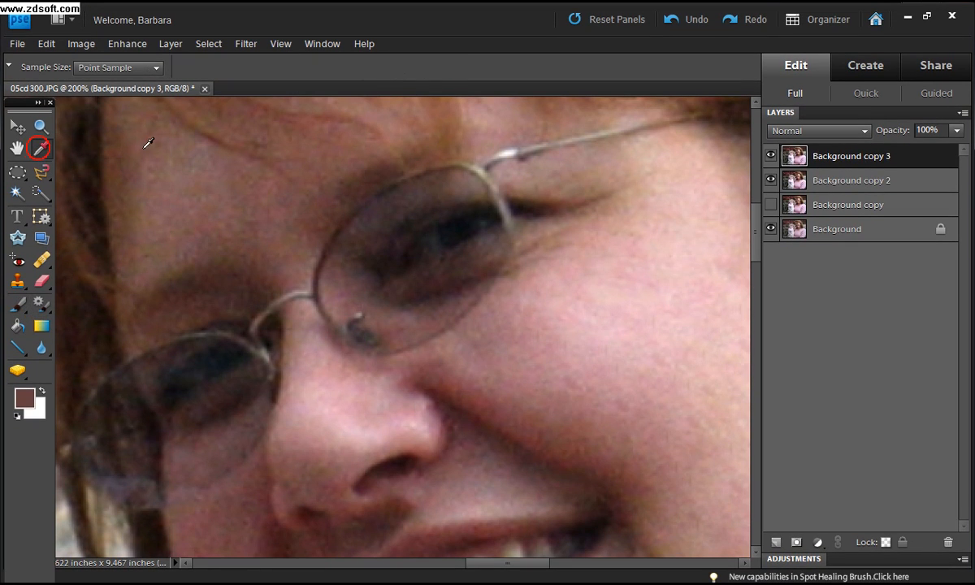
pyautogui.click(564, 263)
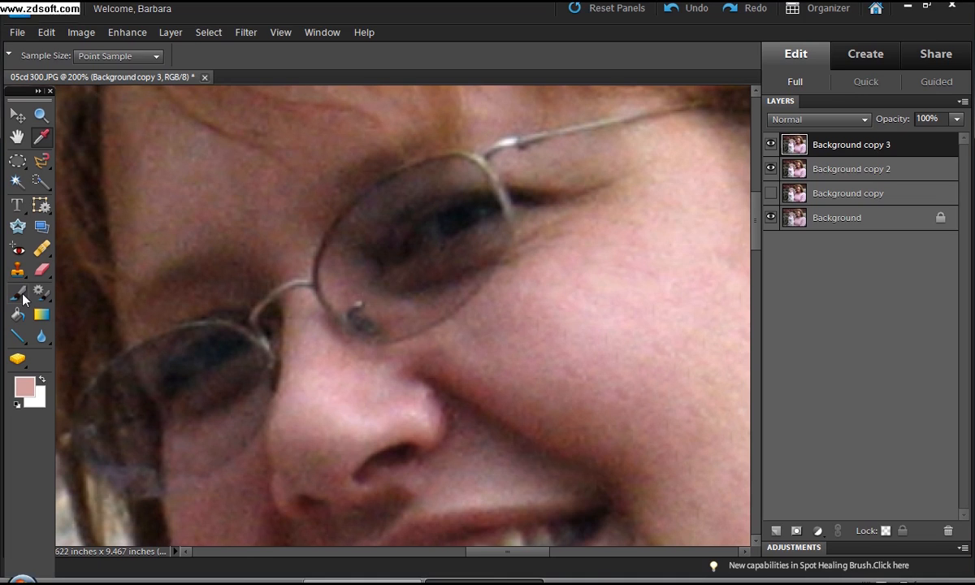
pyautogui.click(18, 276)
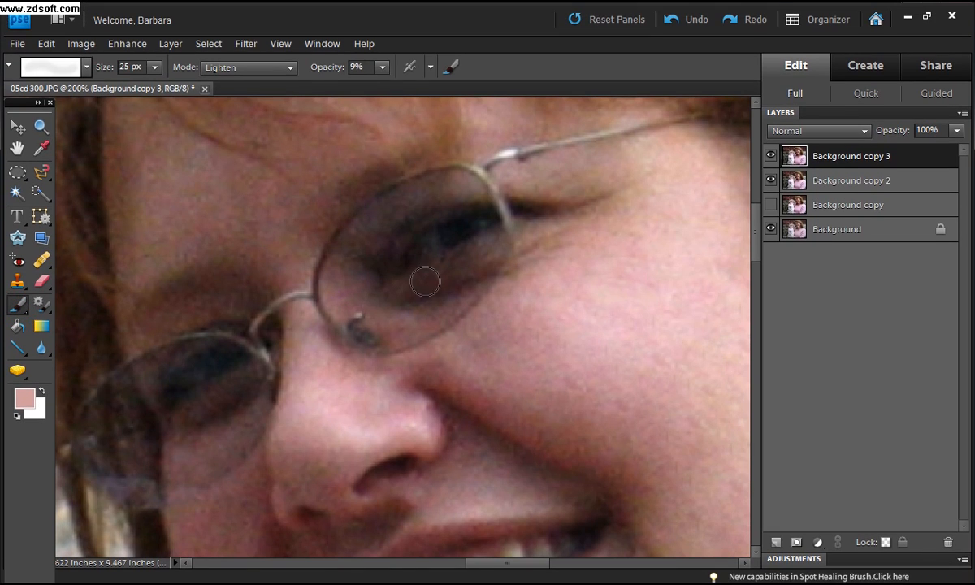
pyautogui.moveTo(481, 260)
pyautogui.mouseDown()
pyautogui.moveTo(384, 293)
pyautogui.moveTo(466, 284)
pyautogui.moveTo(486, 272)
pyautogui.moveTo(451, 295)
pyautogui.moveTo(397, 299)
pyautogui.mouseUp()
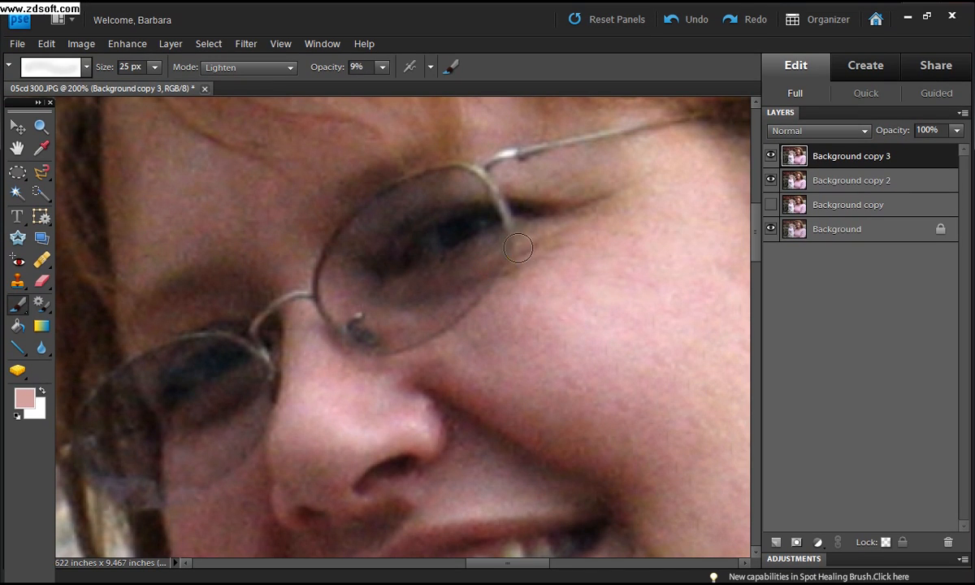
pyautogui.moveTo(526, 257)
pyautogui.mouseDown()
pyautogui.moveTo(509, 280)
pyautogui.moveTo(548, 239)
pyautogui.moveTo(593, 235)
pyautogui.mouseUp()
pyautogui.moveTo(377, 190)
pyautogui.mouseDown()
pyautogui.moveTo(411, 194)
pyautogui.moveTo(384, 214)
pyautogui.moveTo(367, 192)
pyautogui.moveTo(345, 213)
pyautogui.moveTo(329, 262)
pyautogui.moveTo(361, 279)
pyautogui.moveTo(345, 229)
pyautogui.moveTo(365, 254)
pyautogui.moveTo(389, 221)
pyautogui.moveTo(366, 216)
pyautogui.moveTo(392, 224)
pyautogui.moveTo(373, 272)
pyautogui.moveTo(372, 262)
pyautogui.mouseUp()
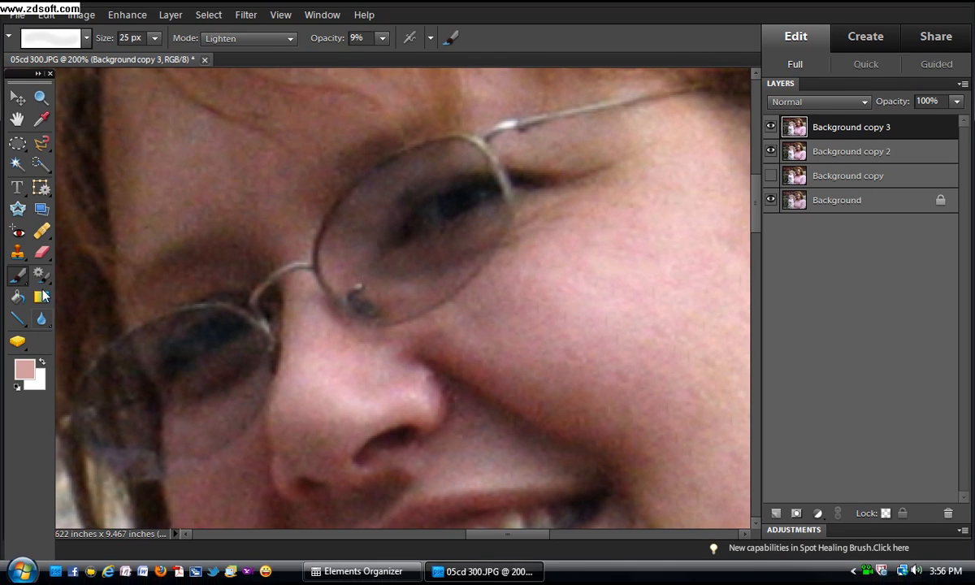
# Sample the skin below the other lens, brush over the shadows around that eye, and compare by toggling the Background copy 3 layer.
pyautogui.click(40, 118)
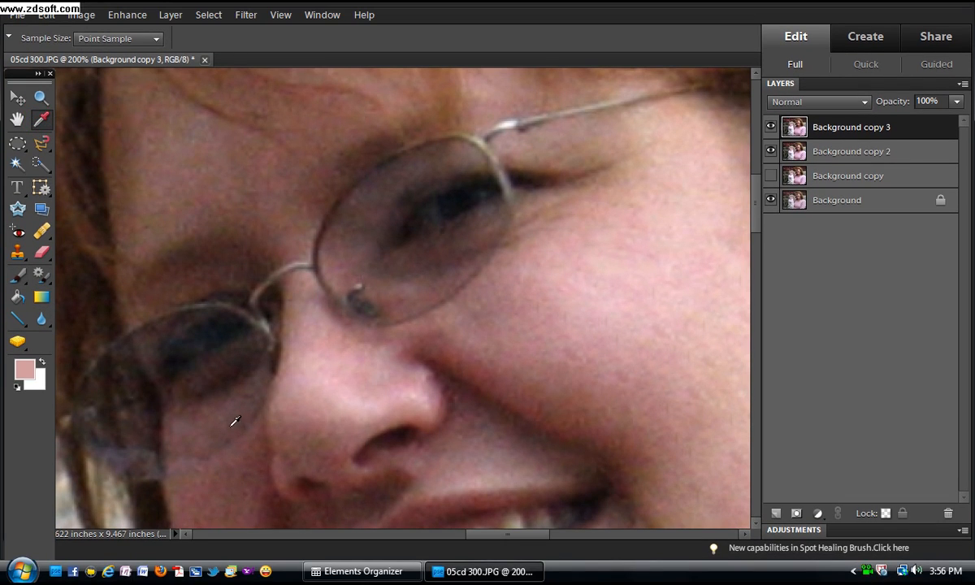
pyautogui.click(236, 458)
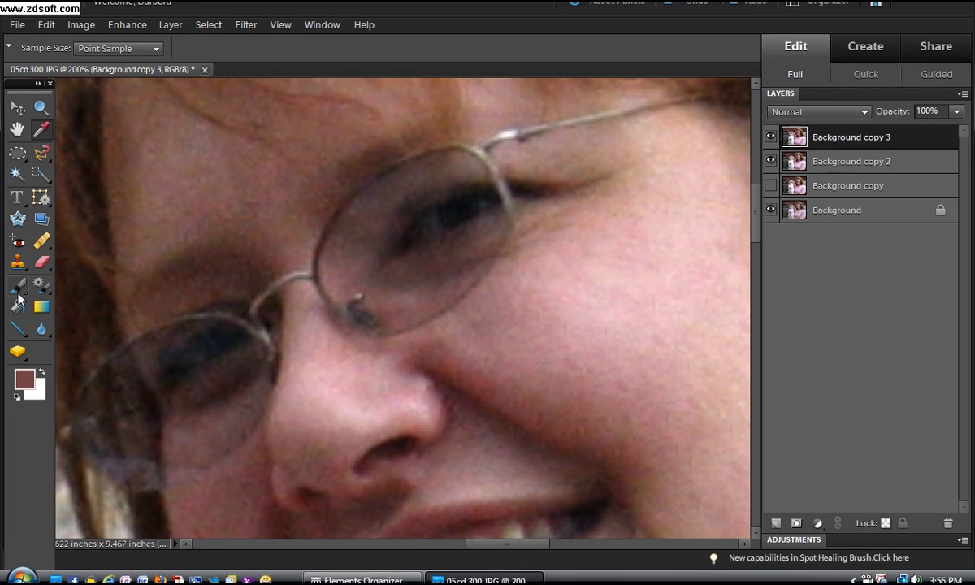
pyautogui.click(17, 275)
pyautogui.moveTo(197, 393)
pyautogui.mouseDown()
pyautogui.moveTo(247, 364)
pyautogui.moveTo(208, 395)
pyautogui.moveTo(183, 399)
pyautogui.moveTo(241, 381)
pyautogui.moveTo(229, 401)
pyautogui.moveTo(200, 412)
pyautogui.moveTo(193, 392)
pyautogui.moveTo(238, 384)
pyautogui.moveTo(243, 368)
pyautogui.moveTo(181, 398)
pyautogui.moveTo(185, 412)
pyautogui.moveTo(181, 376)
pyautogui.moveTo(155, 335)
pyautogui.mouseUp()
pyautogui.moveTo(207, 280)
pyautogui.mouseDown()
pyautogui.moveTo(235, 294)
pyautogui.moveTo(172, 285)
pyautogui.mouseUp()
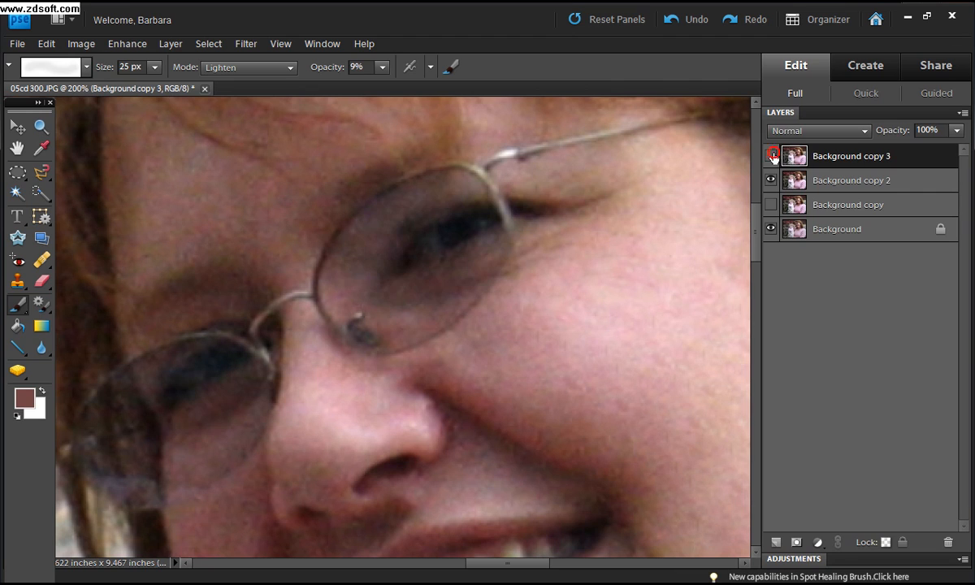
pyautogui.click(772, 155)
pyautogui.click(771, 155)
# Sample the dark hair seen through the far lens with the Clone Stamp and cover the pale reflection along the lens's lower edge.
pyautogui.click(16, 282)
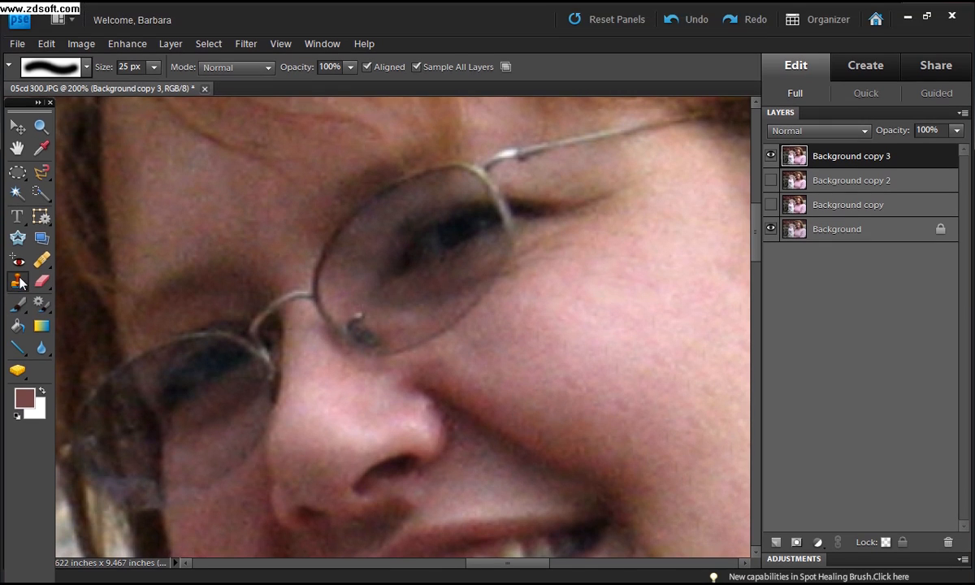
pyautogui.hotkey('ctrl', 'z')
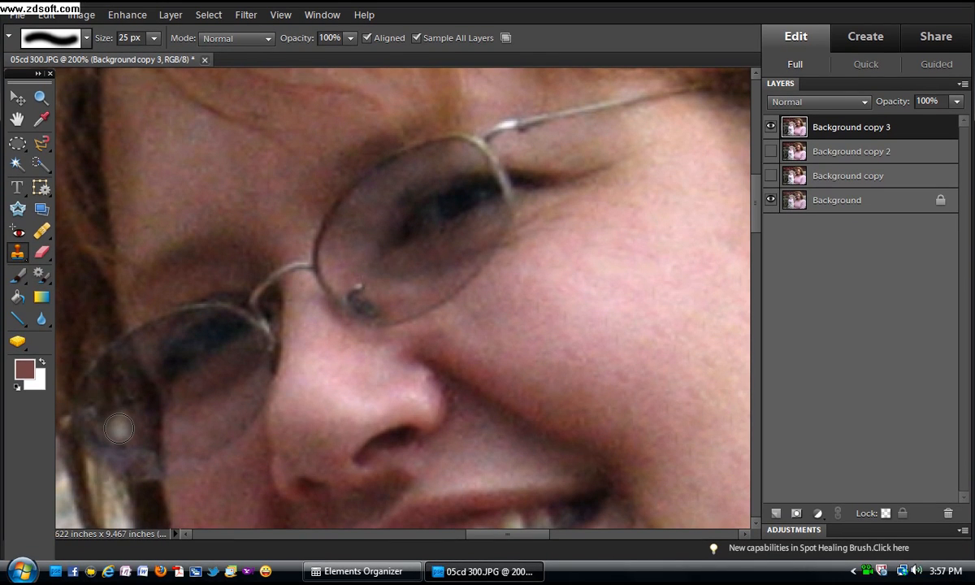
pyautogui.keyDown('alt'); pyautogui.click(118, 429); pyautogui.keyUp('alt')
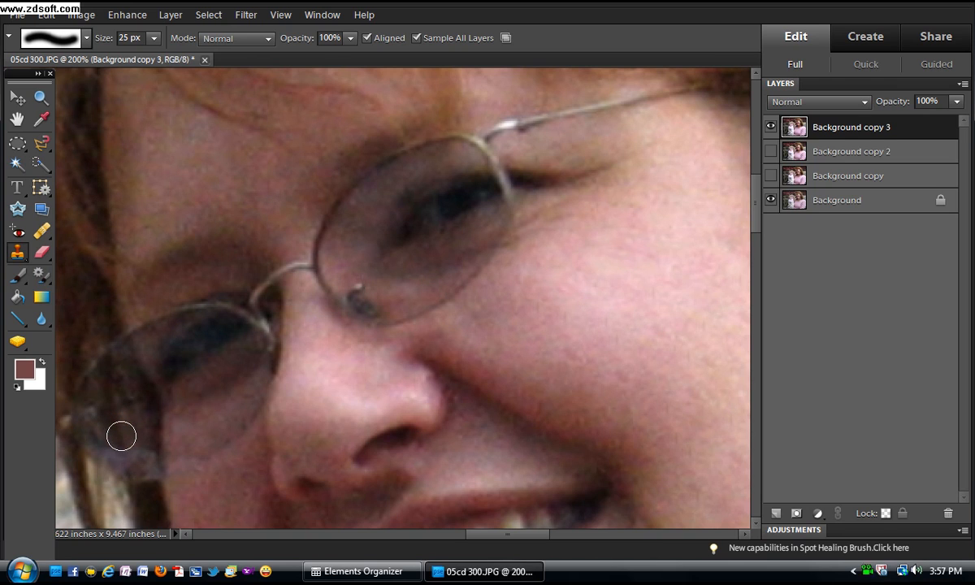
pyautogui.click(128, 460)
pyautogui.click(111, 449)
pyautogui.click(139, 461)
pyautogui.click(146, 455)
pyautogui.click(118, 453)
pyautogui.click(102, 446)
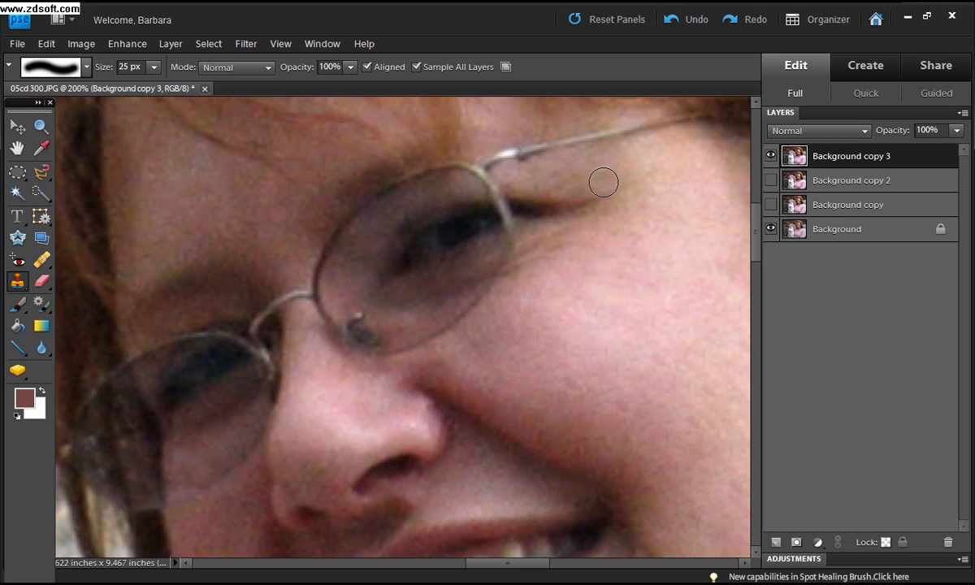
# Duplicate the Background copy 3 layer as a new top layer.
pyautogui.click(284, 44)
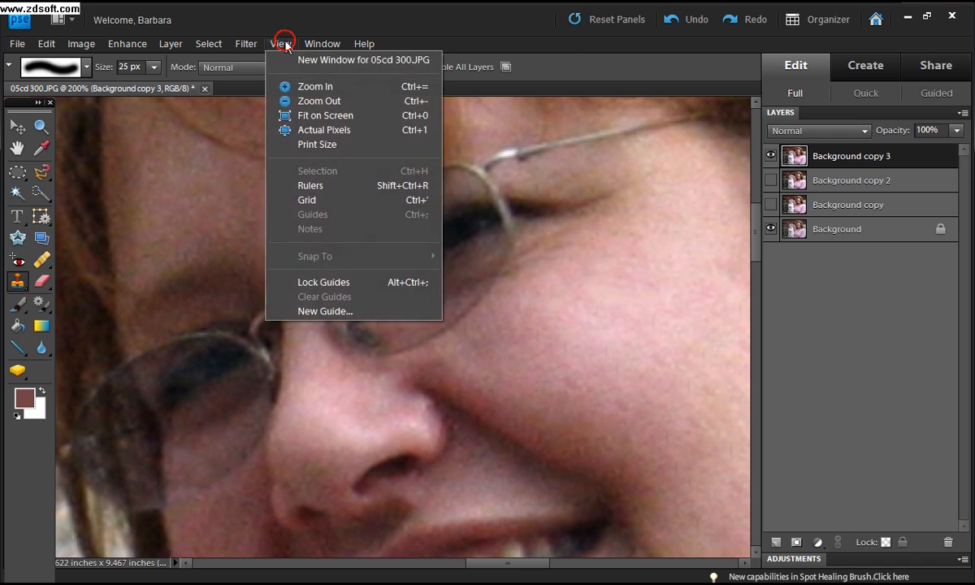
pyautogui.click(296, 115)
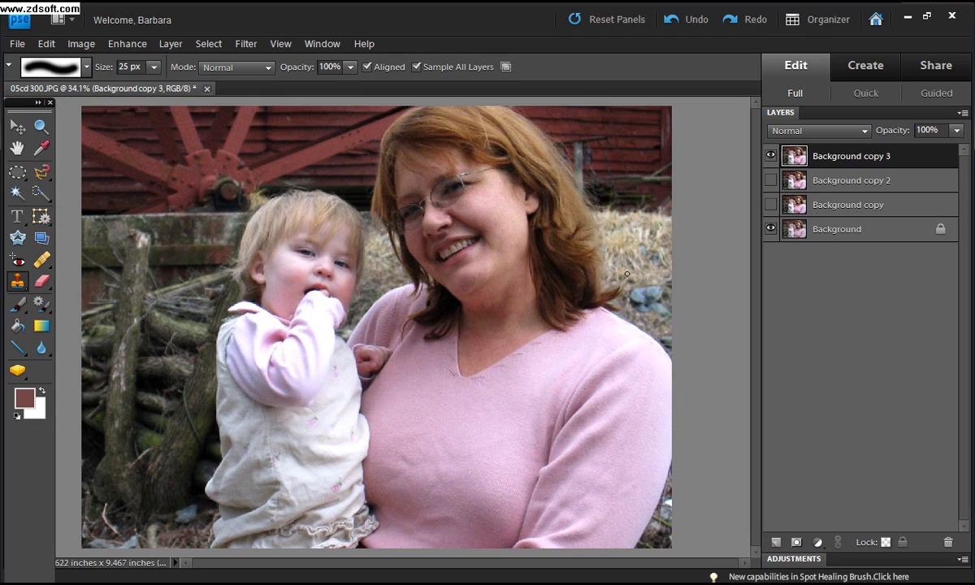
pyautogui.moveTo(830, 162); pyautogui.dragTo(775, 511)
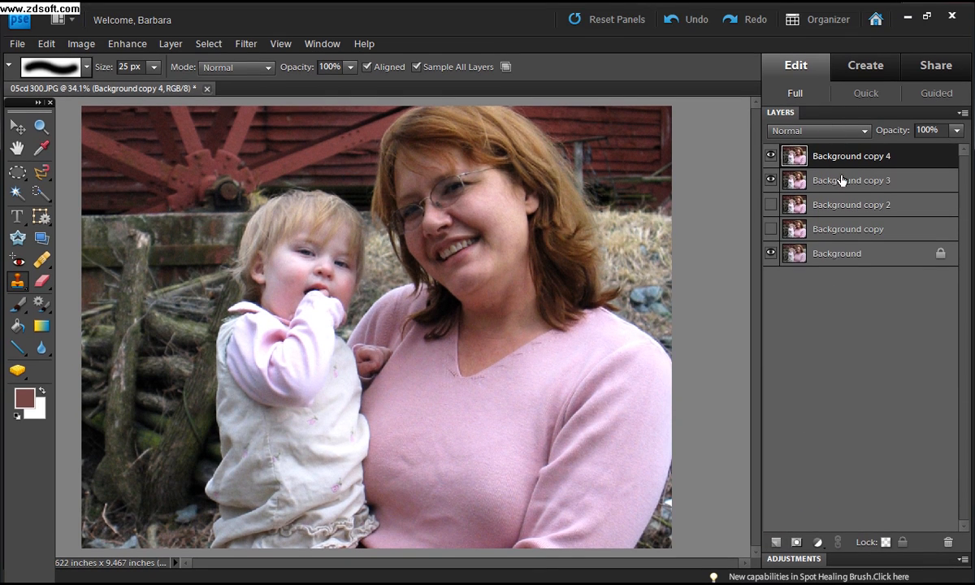
pyautogui.rightClick(840, 159)
pyautogui.doubleClick(828, 161)
pyautogui.doubleClick(828, 161)
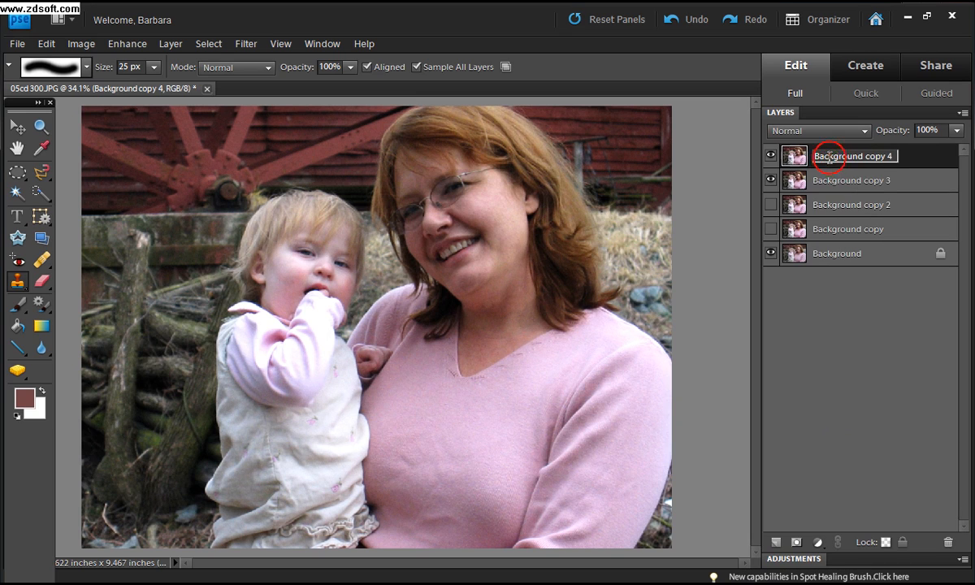
pyautogui.click(919, 162)
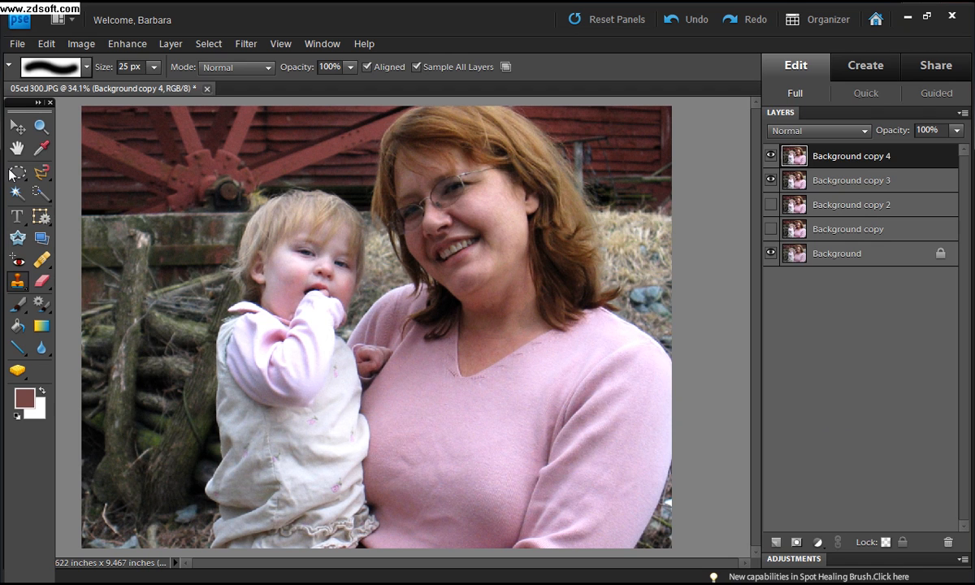
# Select the woman's upper teeth by tracing around them with the Magnetic Lasso on the Background copy 4 layer.
pyautogui.click(40, 126)
pyautogui.click(462, 246)
pyautogui.click(467, 244)
pyautogui.click(472, 242)
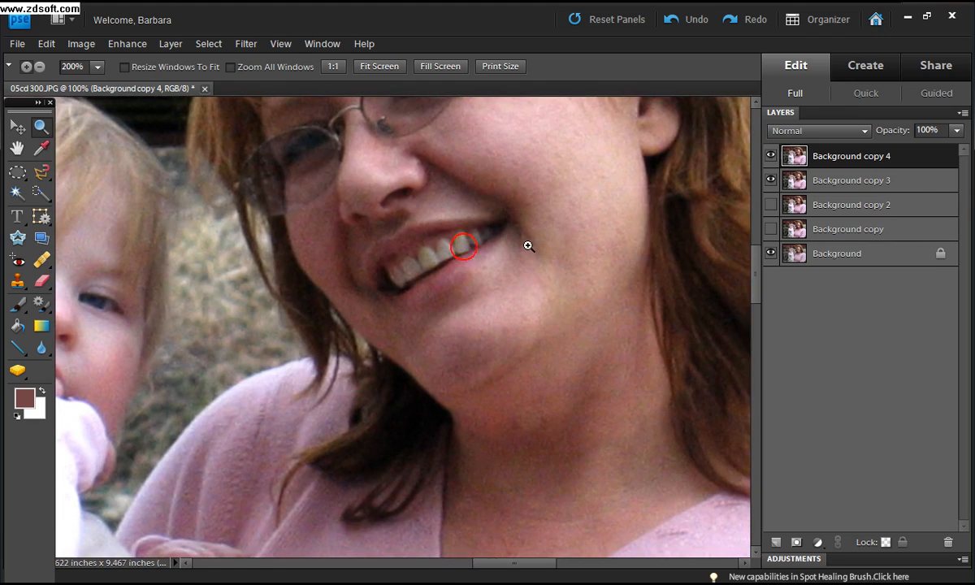
pyautogui.click(463, 247)
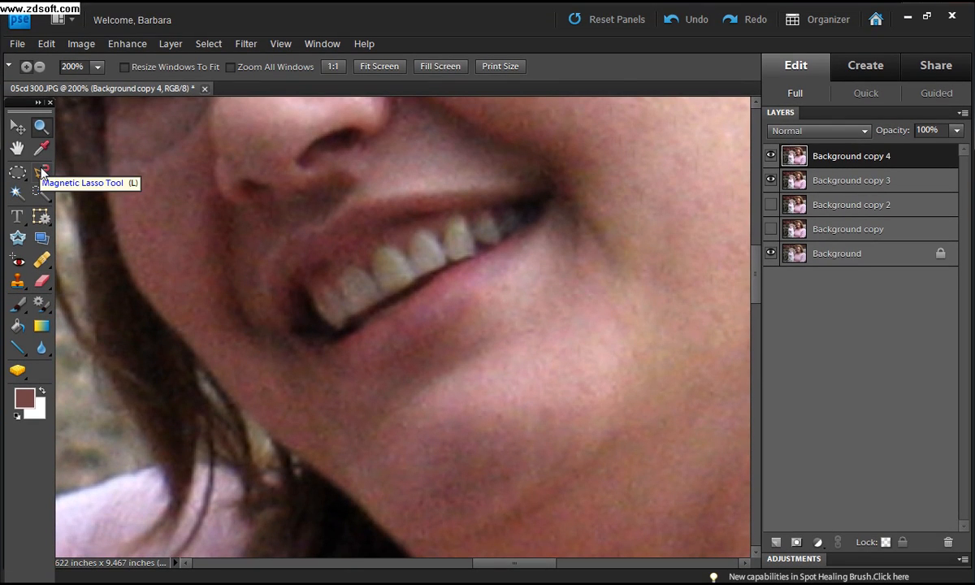
pyautogui.click(43, 172)
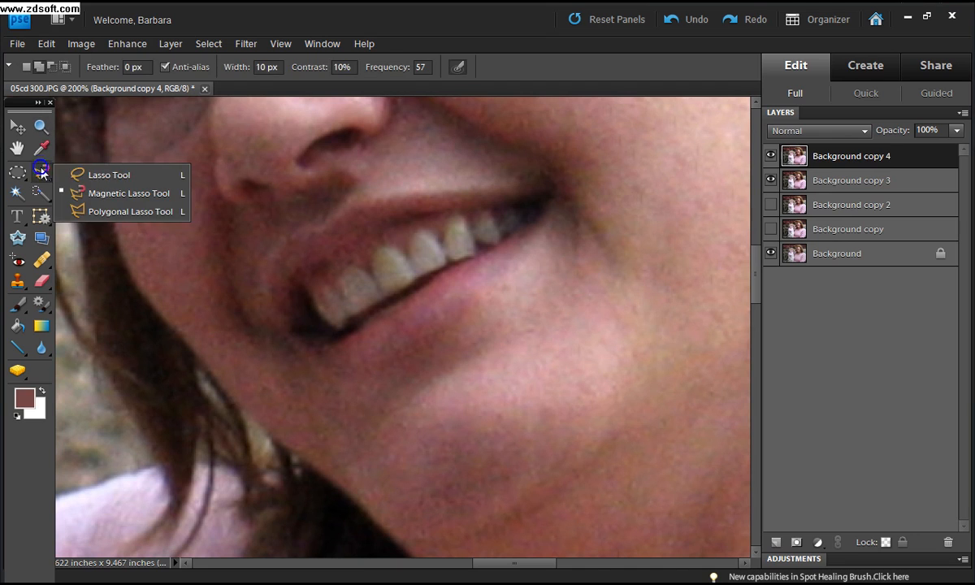
pyautogui.click(92, 192)
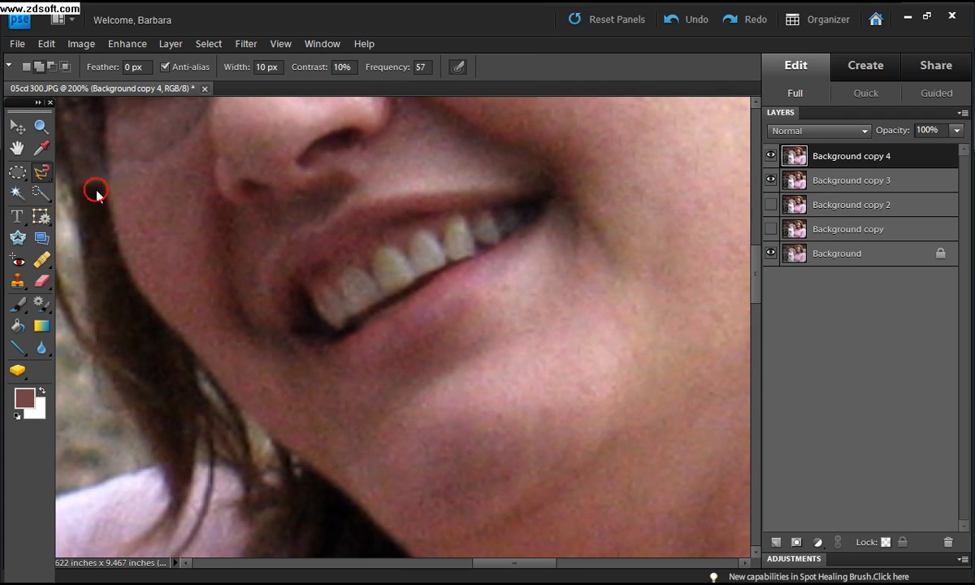
pyautogui.click(373, 264)
pyautogui.click(490, 221)
pyautogui.click(471, 255)
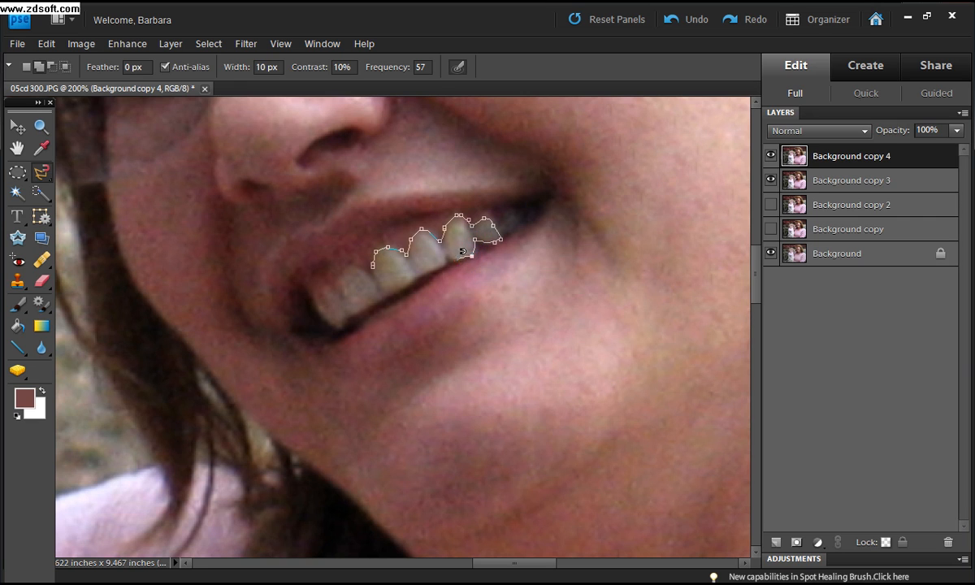
pyautogui.click(414, 278)
pyautogui.click(387, 295)
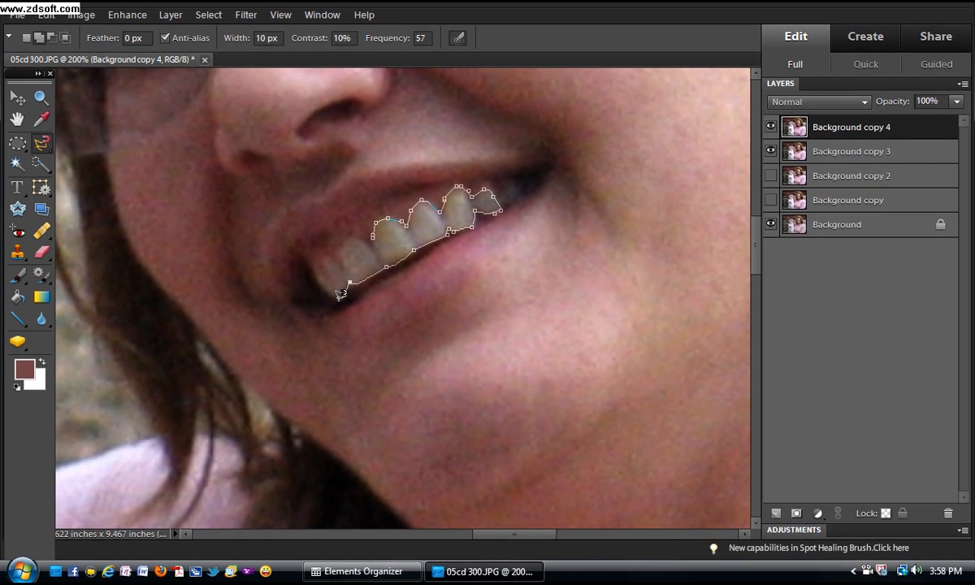
pyautogui.click(338, 306)
pyautogui.click(327, 278)
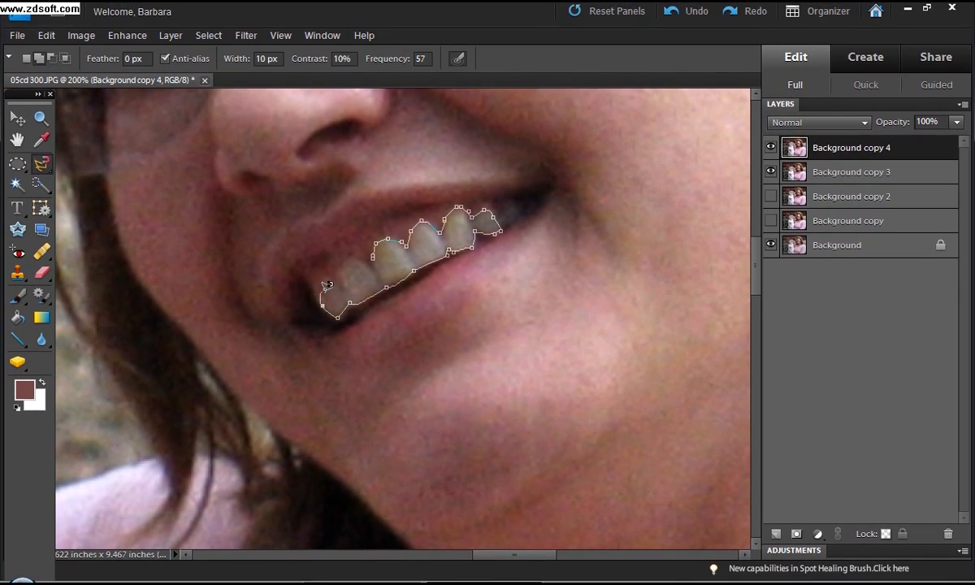
pyautogui.click(327, 282)
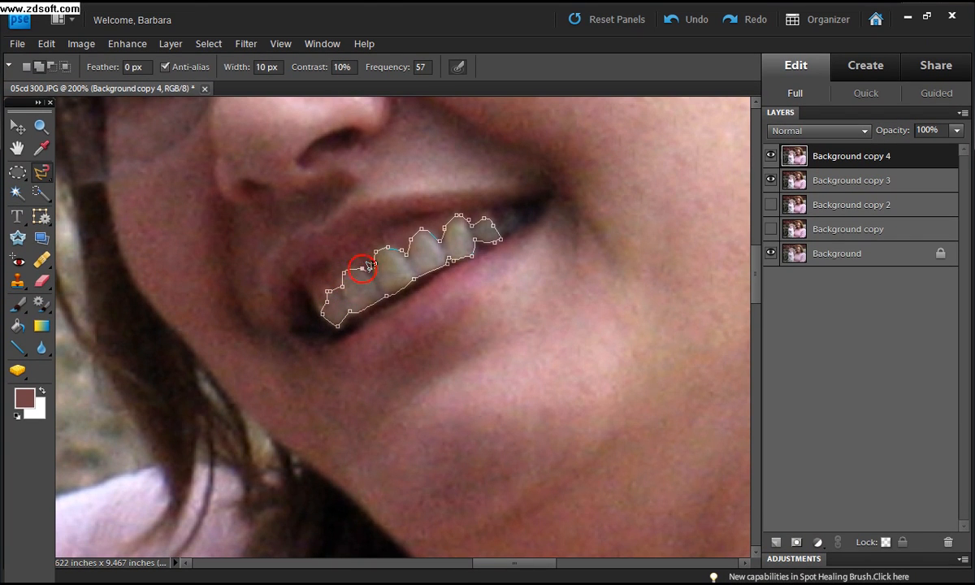
pyautogui.click(372, 264)
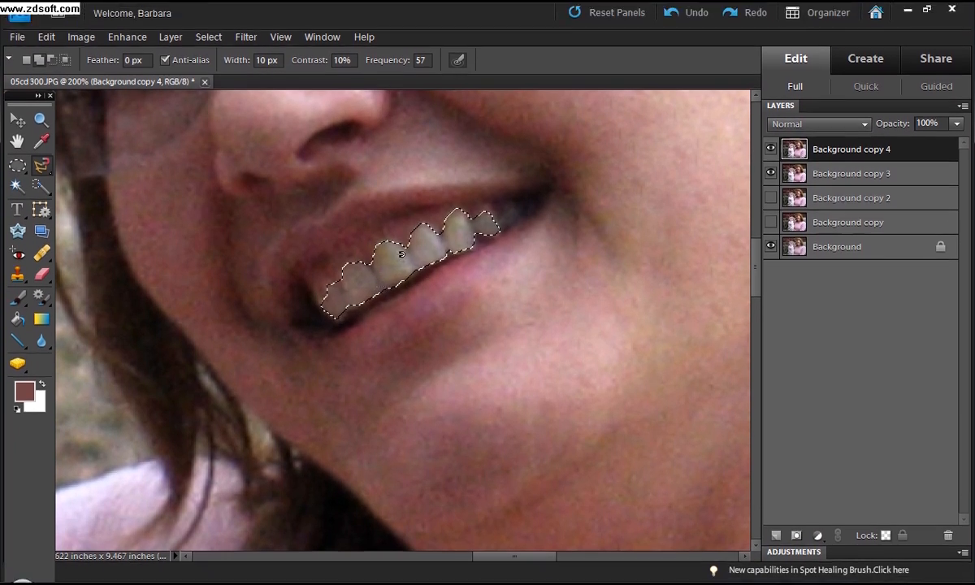
# Whiten the selected teeth with Hue/Saturation at saturation -31 and lightness +8, and clear the selection.
pyautogui.click(126, 45)
pyautogui.moveTo(141, 189)
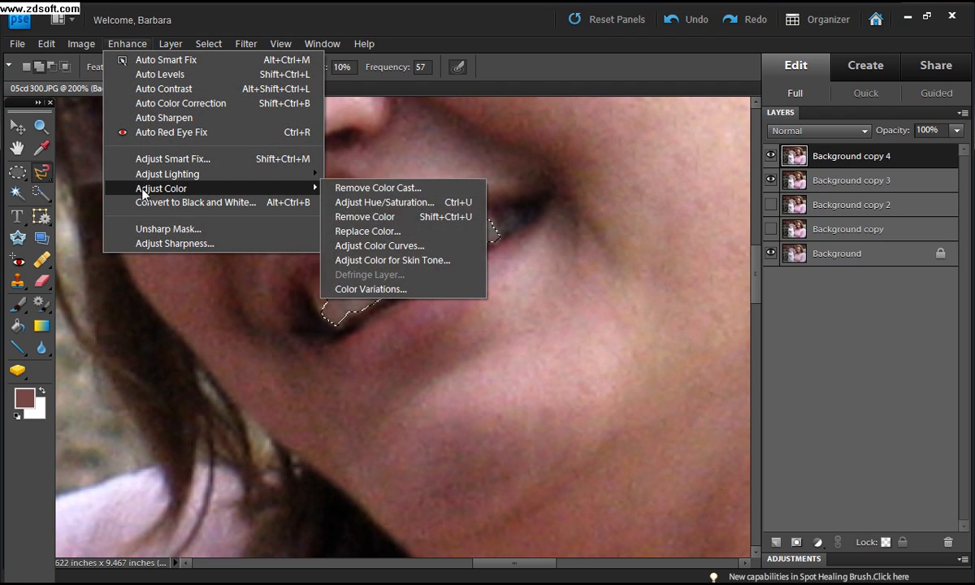
pyautogui.click(362, 202)
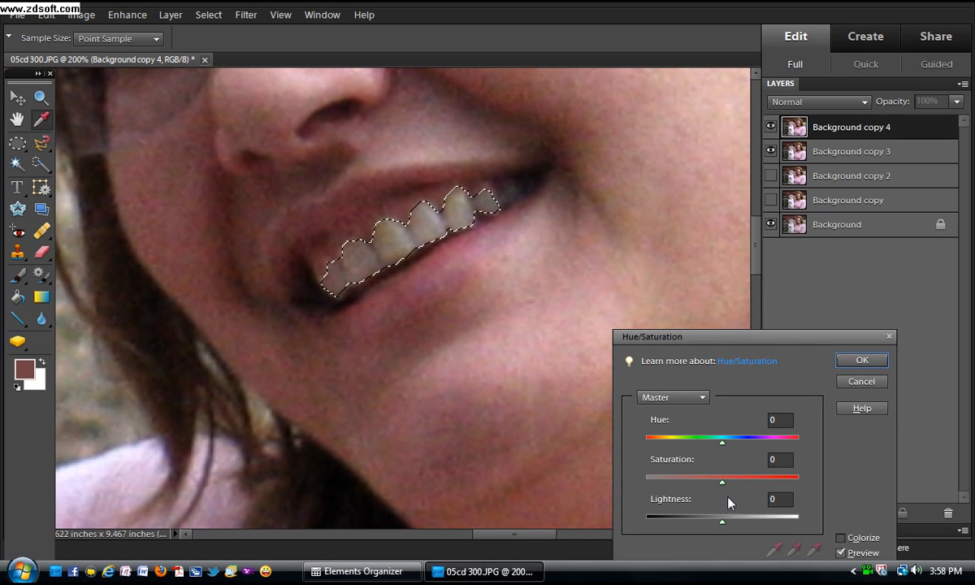
pyautogui.moveTo(723, 485); pyautogui.dragTo(700, 486)
pyautogui.moveTo(699, 484); pyautogui.dragTo(700, 485)
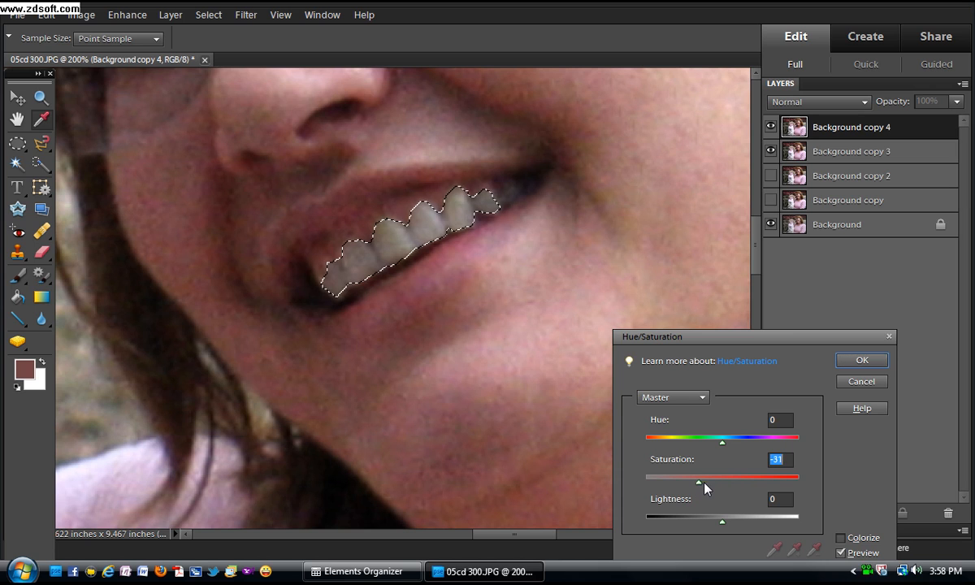
pyautogui.moveTo(723, 524); pyautogui.dragTo(728, 528)
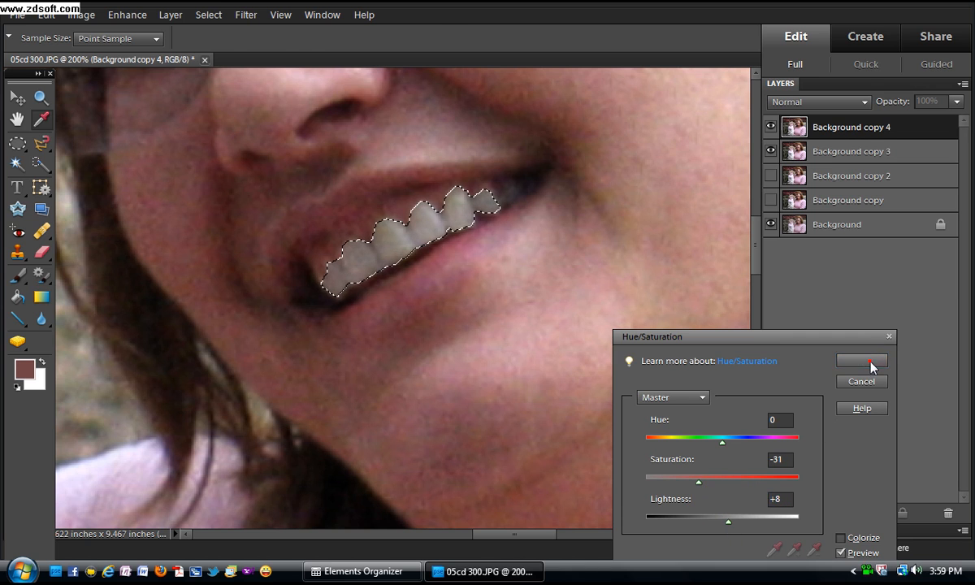
pyautogui.click(863, 360)
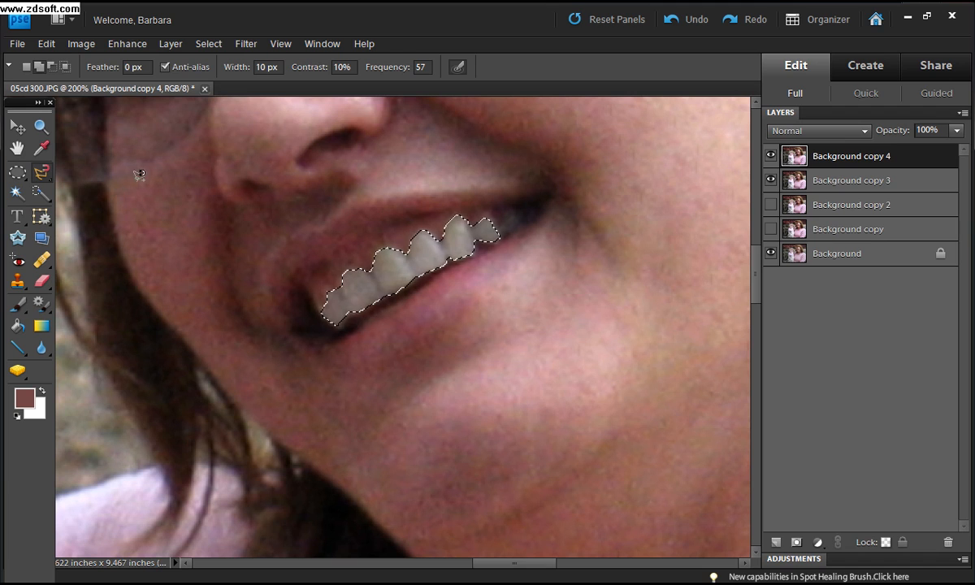
pyautogui.click(204, 45)
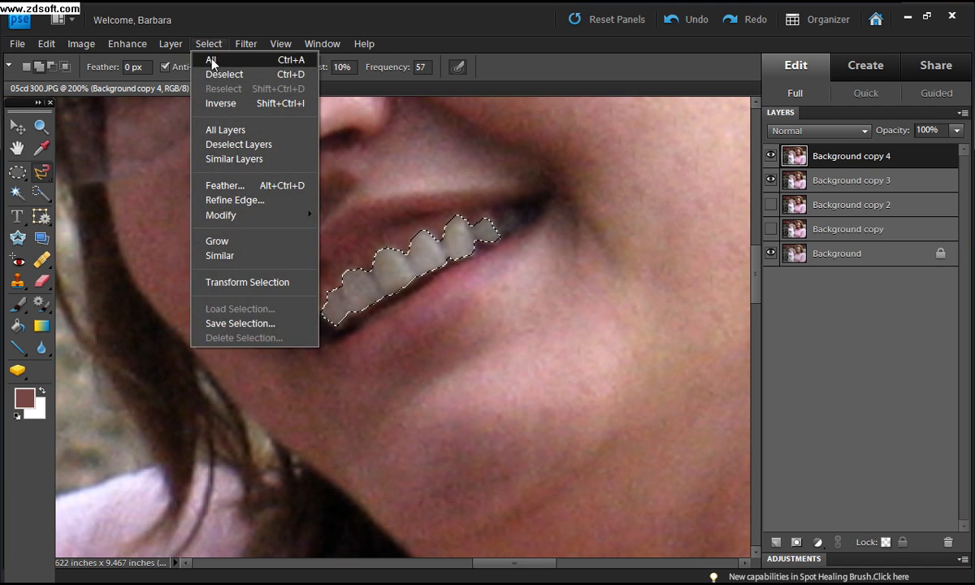
pyautogui.click(213, 73)
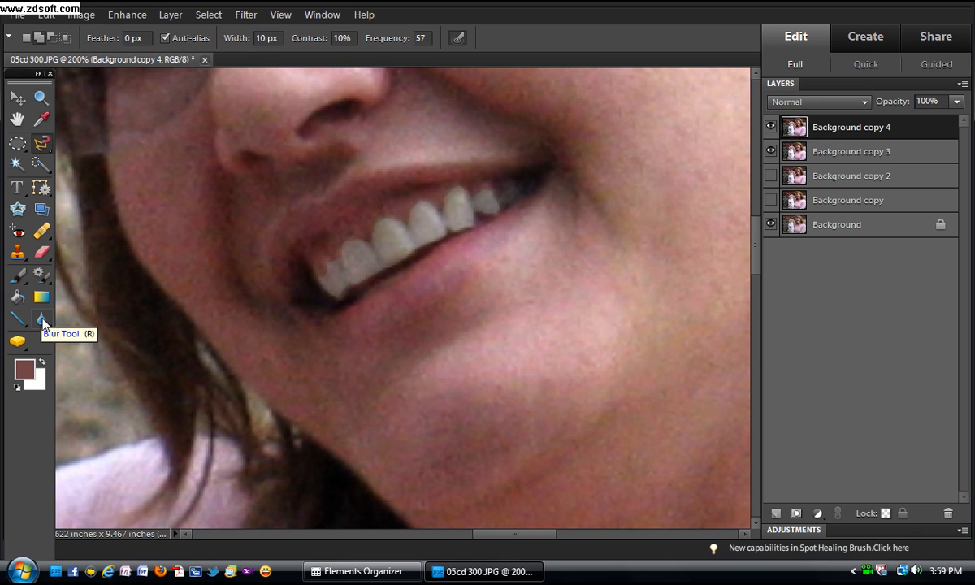
# Soften the upper and lower edges of the teeth with an 8 px Blur tool, and compare by toggling the Background copy 4 layer.
pyautogui.click(43, 321)
pyautogui.moveTo(317, 292); pyautogui.dragTo(344, 273)
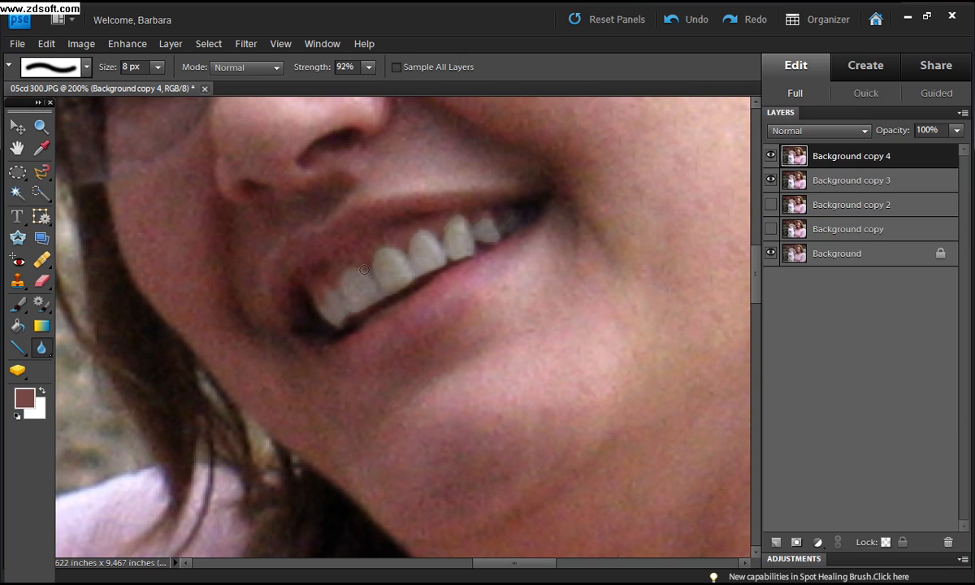
pyautogui.moveTo(372, 258); pyautogui.dragTo(399, 250)
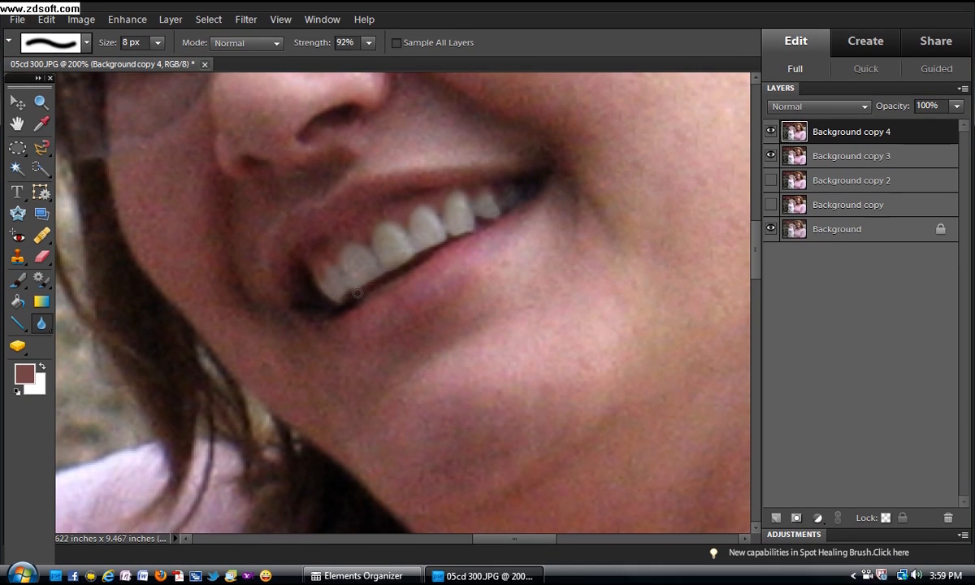
pyautogui.moveTo(345, 302); pyautogui.dragTo(356, 312)
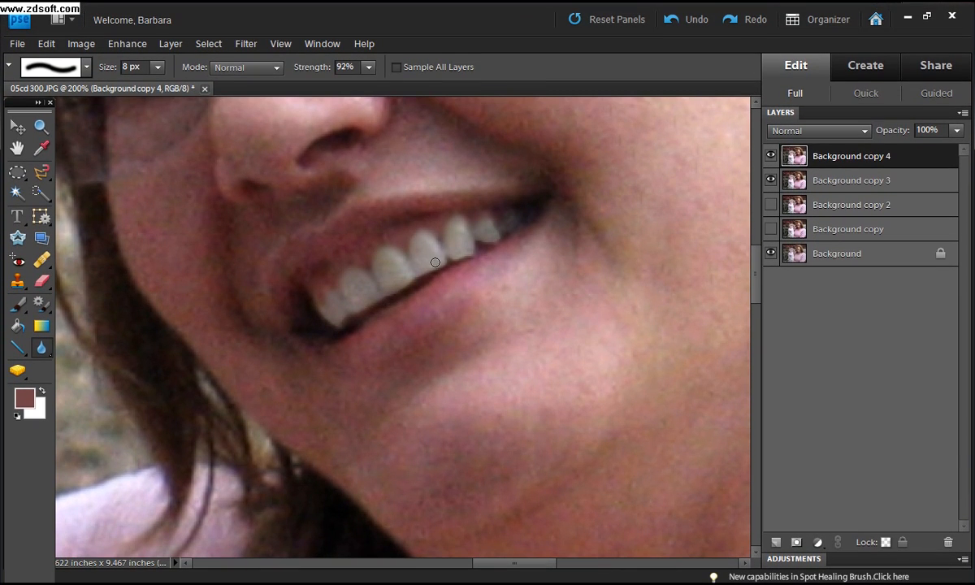
pyautogui.moveTo(453, 261); pyautogui.dragTo(472, 247)
pyautogui.click(768, 182)
pyautogui.click(770, 157)
pyautogui.click(770, 156)
pyautogui.click(769, 161)
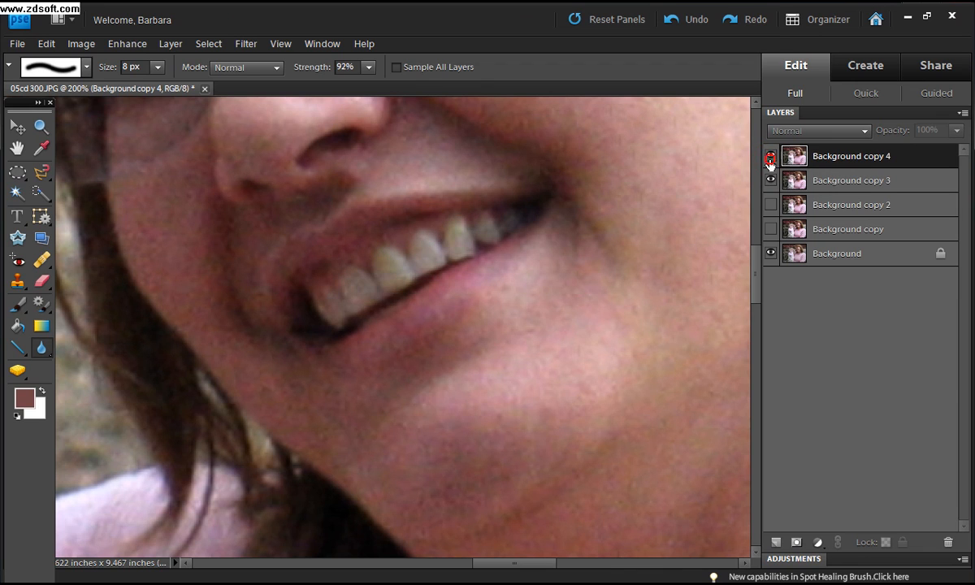
pyautogui.click(770, 158)
# Hide the Background copy 3 layer and duplicate Background copy 4 as a new top layer.
pyautogui.click(280, 44)
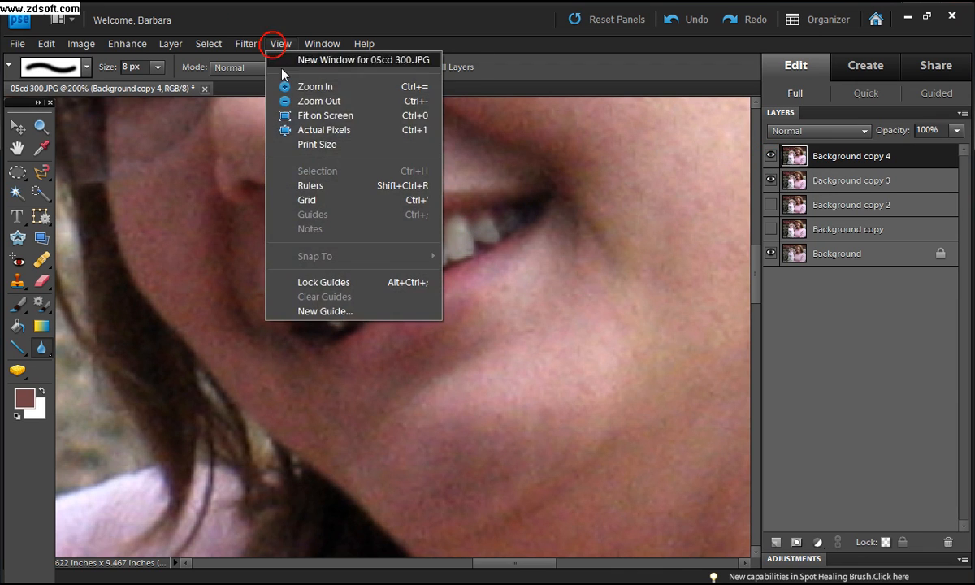
pyautogui.click(286, 116)
pyautogui.click(769, 180)
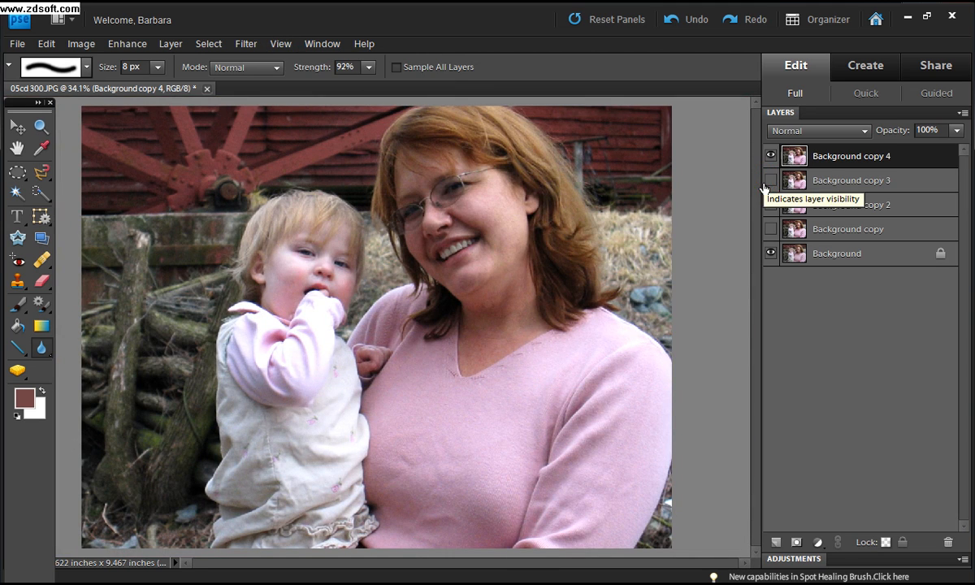
pyautogui.moveTo(804, 160); pyautogui.dragTo(776, 513)
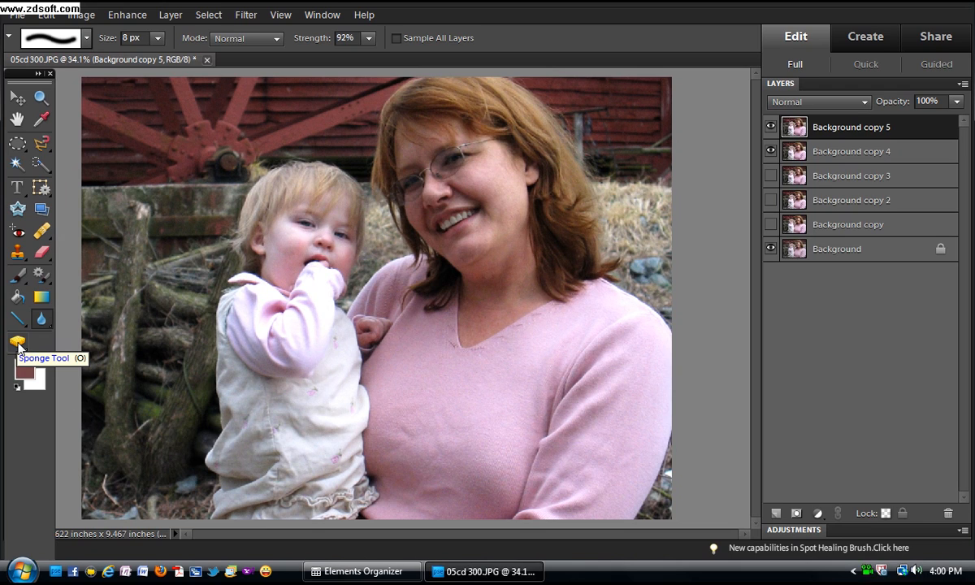
# Lighten the highlights in the woman's and child's hair with a 100 px Dodge tool at 23% exposure.
pyautogui.click(18, 346)
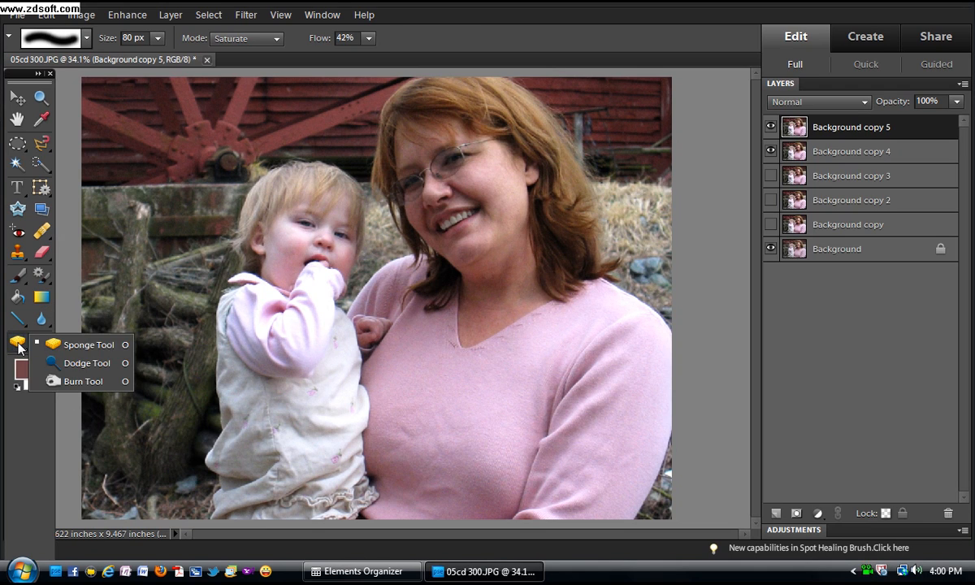
pyautogui.click(88, 364)
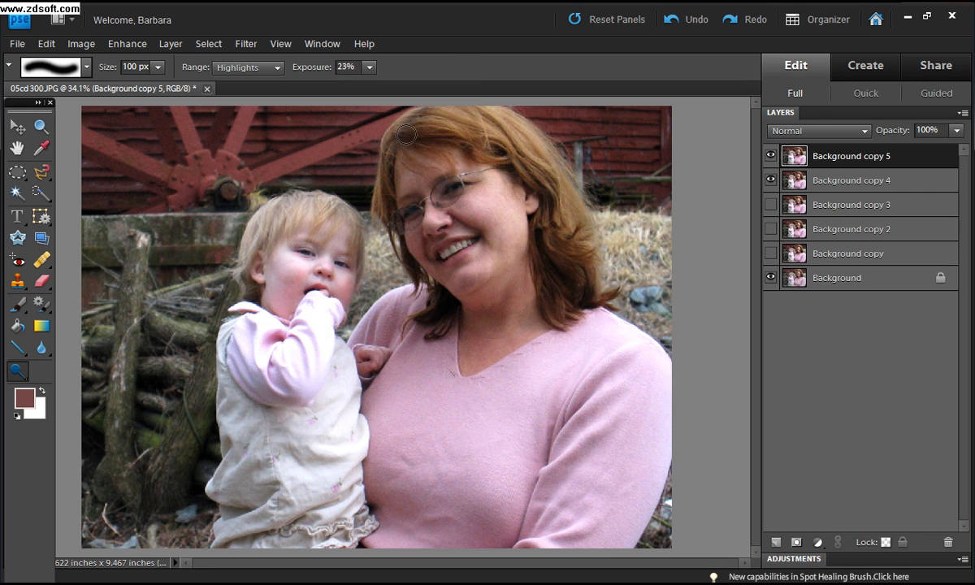
pyautogui.moveTo(420, 114)
pyautogui.mouseDown()
pyautogui.moveTo(475, 118)
pyautogui.moveTo(553, 151)
pyautogui.moveTo(511, 126)
pyautogui.moveTo(459, 119)
pyautogui.moveTo(547, 128)
pyautogui.moveTo(576, 243)
pyautogui.moveTo(556, 202)
pyautogui.moveTo(557, 276)
pyautogui.moveTo(569, 299)
pyautogui.moveTo(542, 205)
pyautogui.moveTo(489, 131)
pyautogui.moveTo(415, 132)
pyautogui.moveTo(401, 188)
pyautogui.moveTo(381, 210)
pyautogui.moveTo(386, 149)
pyautogui.moveTo(390, 251)
pyautogui.moveTo(421, 293)
pyautogui.moveTo(394, 194)
pyautogui.moveTo(402, 160)
pyautogui.moveTo(431, 173)
pyautogui.moveTo(405, 143)
pyautogui.moveTo(448, 161)
pyautogui.moveTo(417, 123)
pyautogui.moveTo(502, 144)
pyautogui.moveTo(416, 134)
pyautogui.moveTo(491, 116)
pyautogui.moveTo(580, 195)
pyautogui.moveTo(532, 156)
pyautogui.moveTo(483, 143)
pyautogui.moveTo(531, 171)
pyautogui.moveTo(558, 226)
pyautogui.moveTo(573, 234)
pyautogui.moveTo(546, 256)
pyautogui.moveTo(566, 284)
pyautogui.mouseUp()
pyautogui.moveTo(293, 223)
pyautogui.mouseDown()
pyautogui.moveTo(257, 240)
pyautogui.moveTo(329, 217)
pyautogui.moveTo(260, 229)
pyautogui.moveTo(279, 206)
pyautogui.moveTo(344, 202)
pyautogui.moveTo(285, 210)
pyautogui.moveTo(276, 225)
pyautogui.moveTo(319, 200)
pyautogui.moveTo(356, 214)
pyautogui.moveTo(314, 207)
pyautogui.moveTo(267, 216)
pyautogui.moveTo(331, 218)
pyautogui.mouseUp()
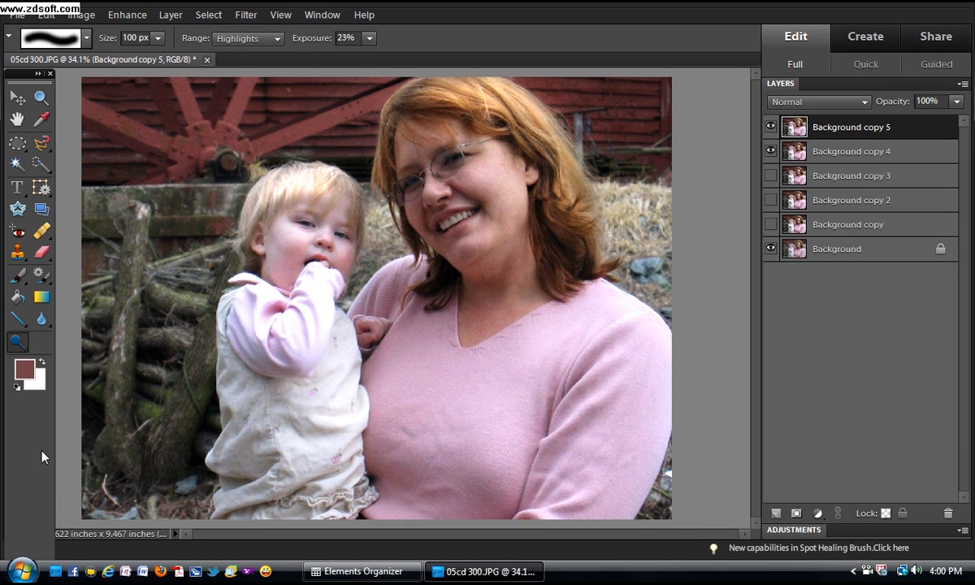
# Darken the shadows along both sides of the woman's hair with an 80 px Burn tool at 10% exposure.
pyautogui.click(20, 372)
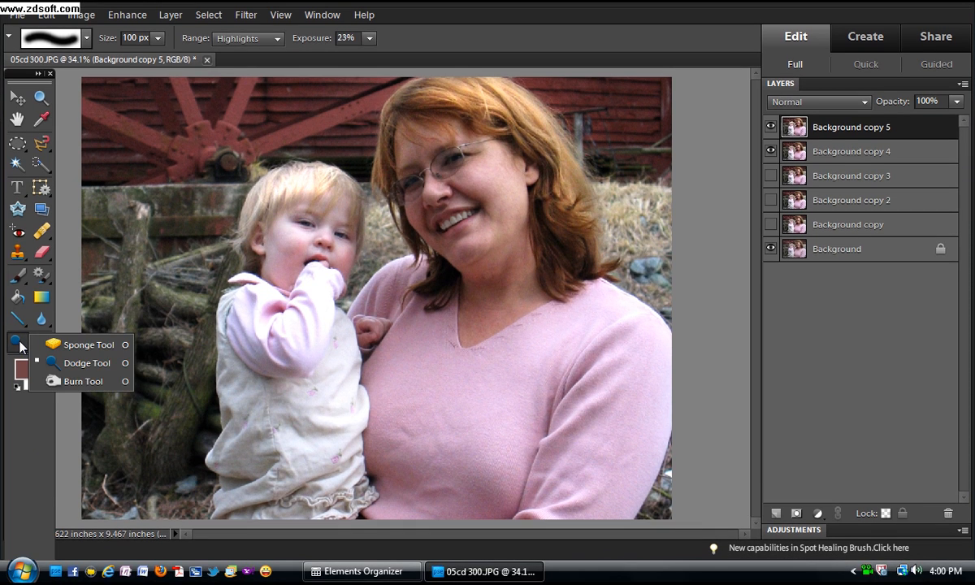
pyautogui.click(61, 381)
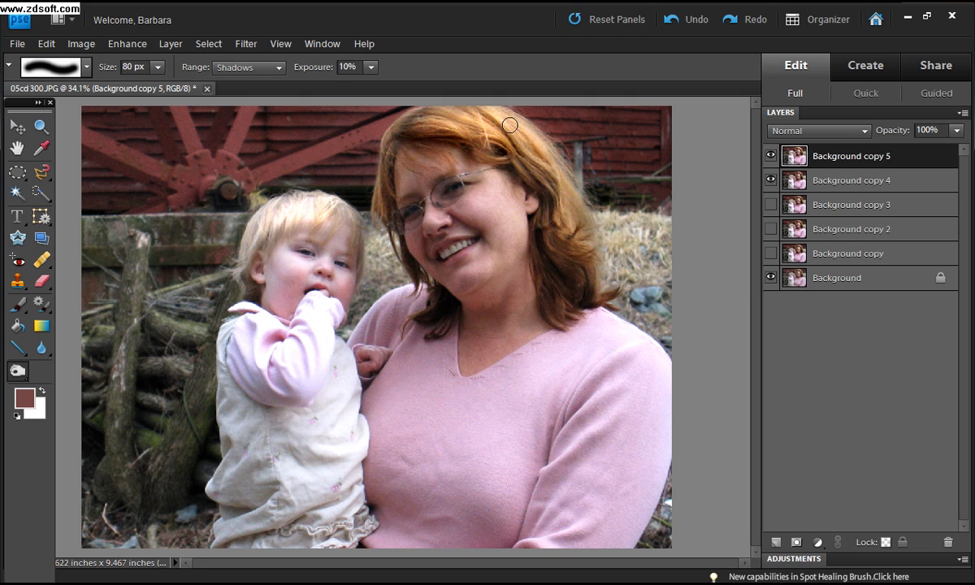
pyautogui.moveTo(556, 250)
pyautogui.mouseDown()
pyautogui.moveTo(582, 243)
pyautogui.moveTo(538, 247)
pyautogui.moveTo(563, 295)
pyautogui.moveTo(555, 174)
pyautogui.mouseUp()
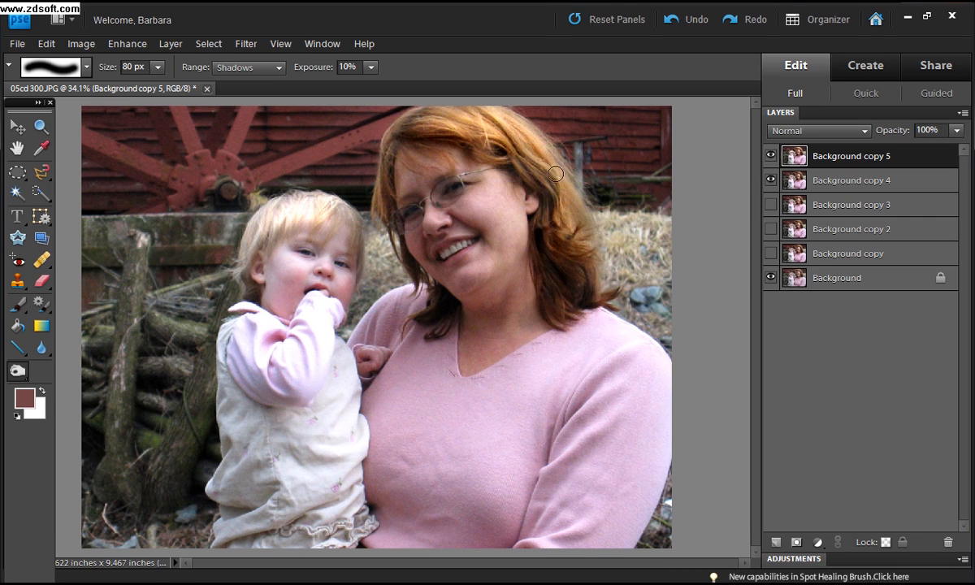
pyautogui.moveTo(401, 148)
pyautogui.mouseDown()
pyautogui.moveTo(365, 207)
pyautogui.moveTo(361, 182)
pyautogui.moveTo(384, 198)
pyautogui.mouseUp()
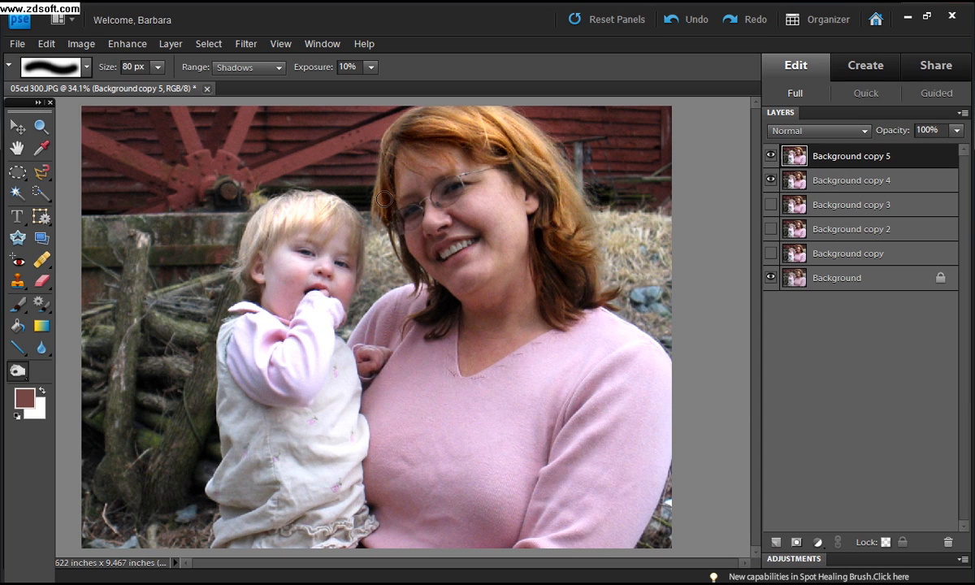
# Set the Burn range to Midtones, darken the top of the woman's hair, and compare by toggling the Background copy 5 layer.
pyautogui.click(280, 69)
pyautogui.click(255, 95)
pyautogui.moveTo(423, 121); pyautogui.dragTo(474, 124)
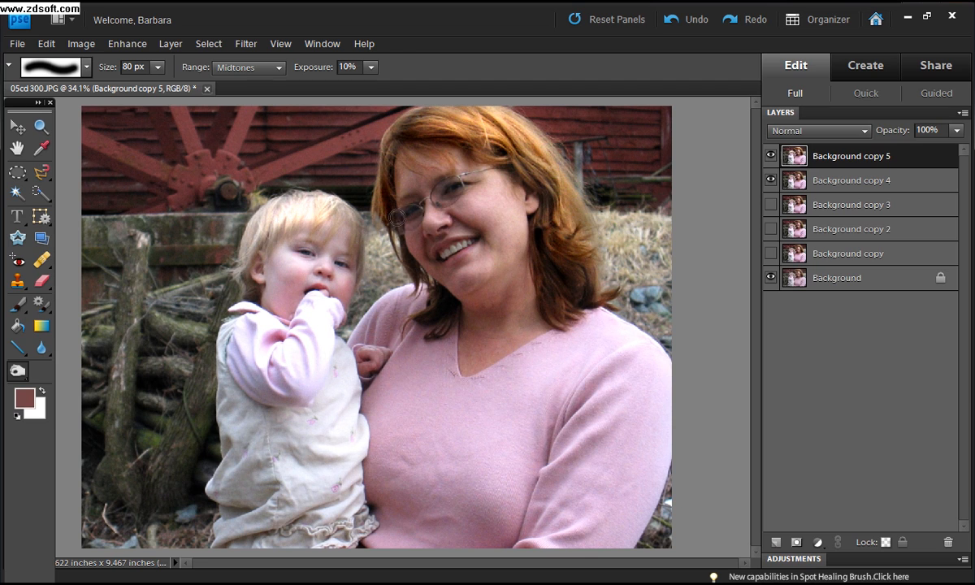
pyautogui.moveTo(427, 116)
pyautogui.mouseDown()
pyautogui.moveTo(468, 115)
pyautogui.moveTo(533, 140)
pyautogui.mouseUp()
pyautogui.click(771, 156)
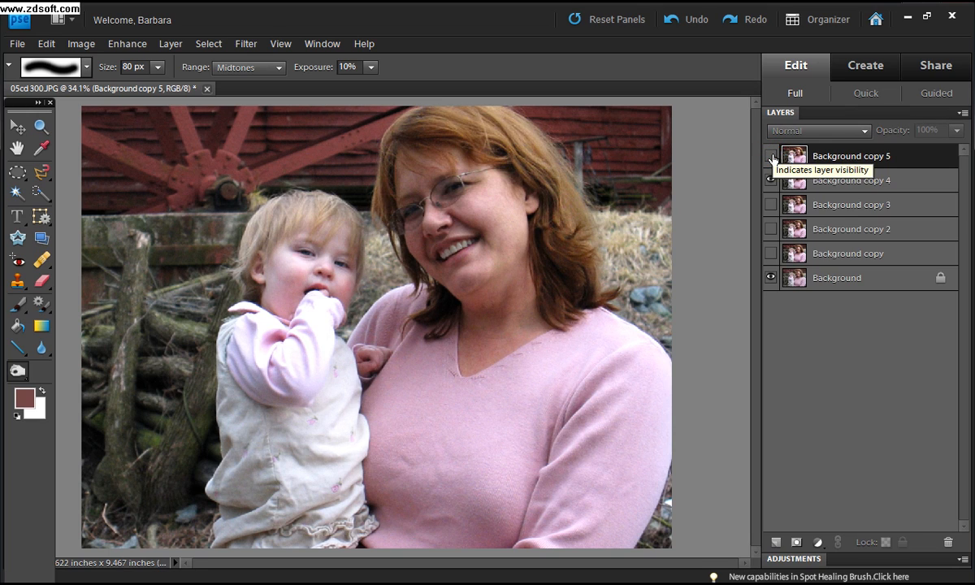
pyautogui.click(772, 156)
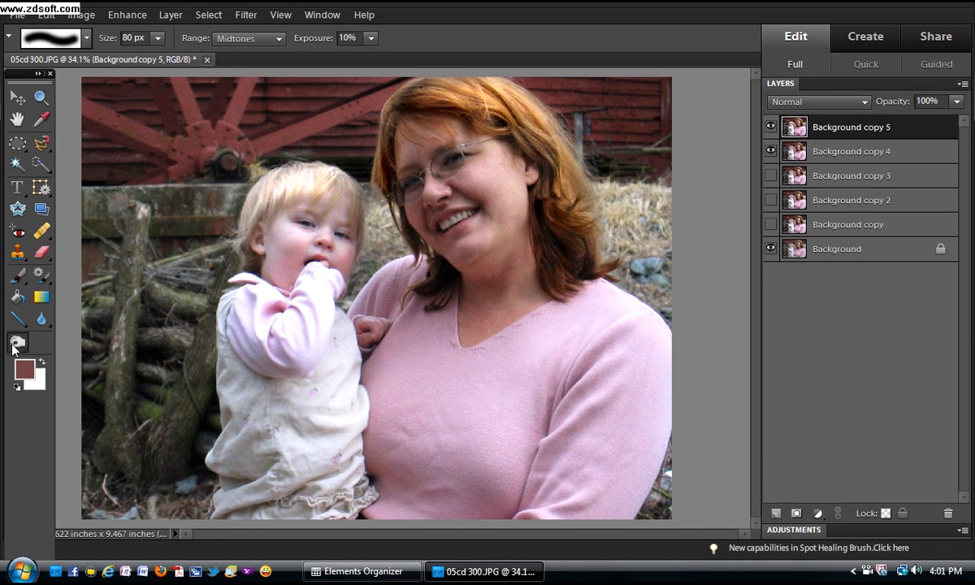
# Desaturate the orange tones at the top of the woman's hair with an 80 px Sponge tool at 42% flow.
pyautogui.click(14, 347)
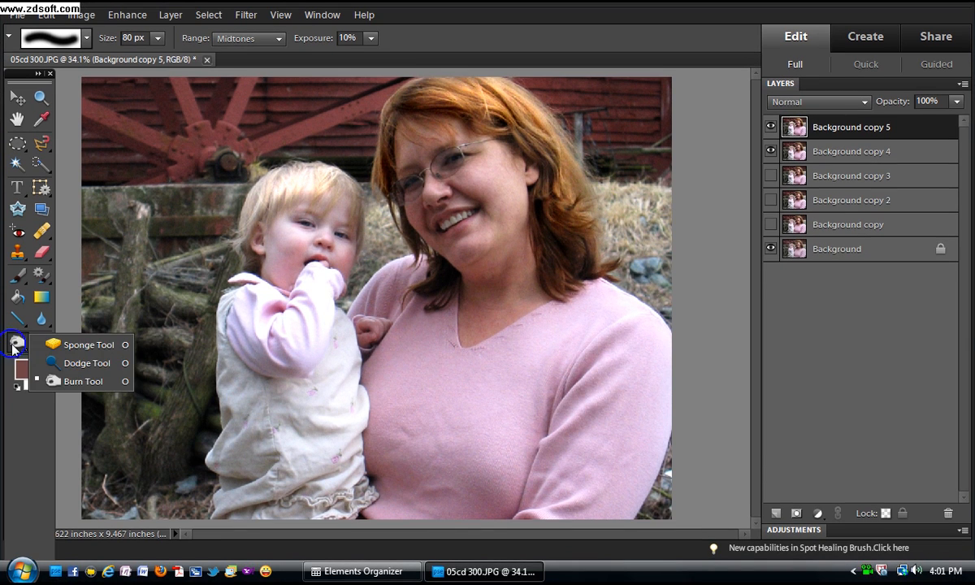
pyautogui.click(61, 339)
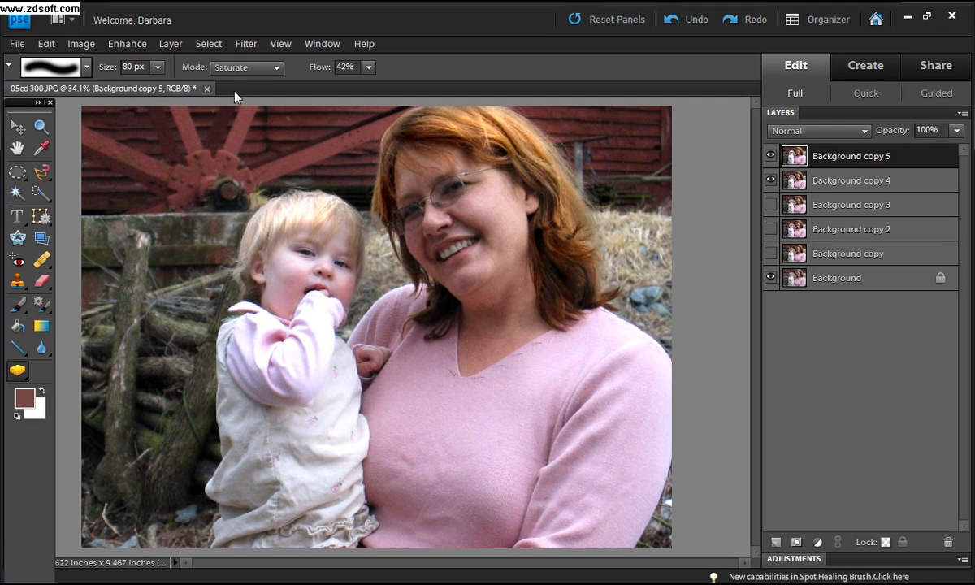
pyautogui.click(276, 71)
pyautogui.click(261, 89)
pyautogui.moveTo(441, 125)
pyautogui.mouseDown()
pyautogui.moveTo(493, 129)
pyautogui.moveTo(449, 129)
pyautogui.mouseUp()
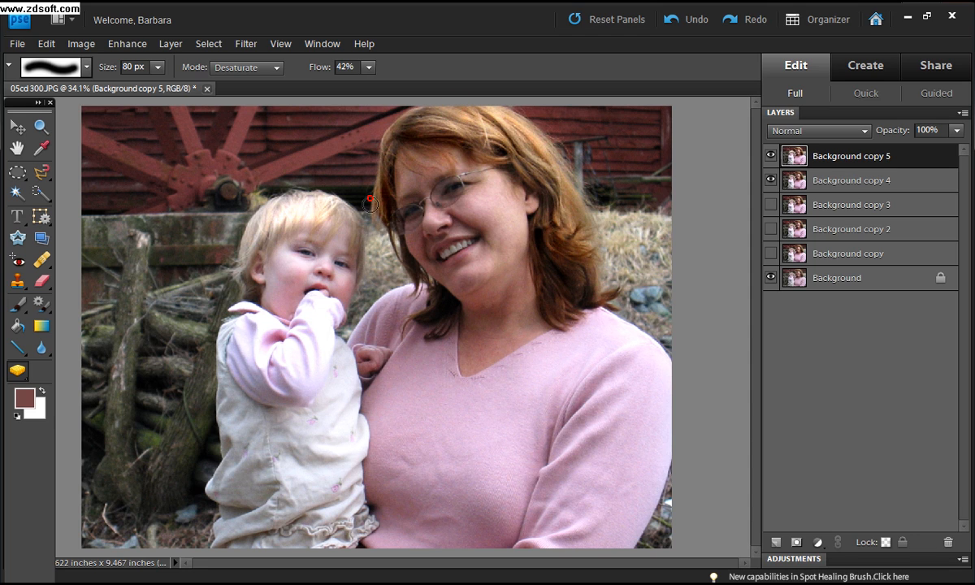
pyautogui.moveTo(447, 136); pyautogui.dragTo(443, 160)
# Retouch the background between the child's head and the woman's hair with a 45 px Clone Stamp at 100% opacity.
pyautogui.click(39, 122)
pyautogui.click(431, 189)
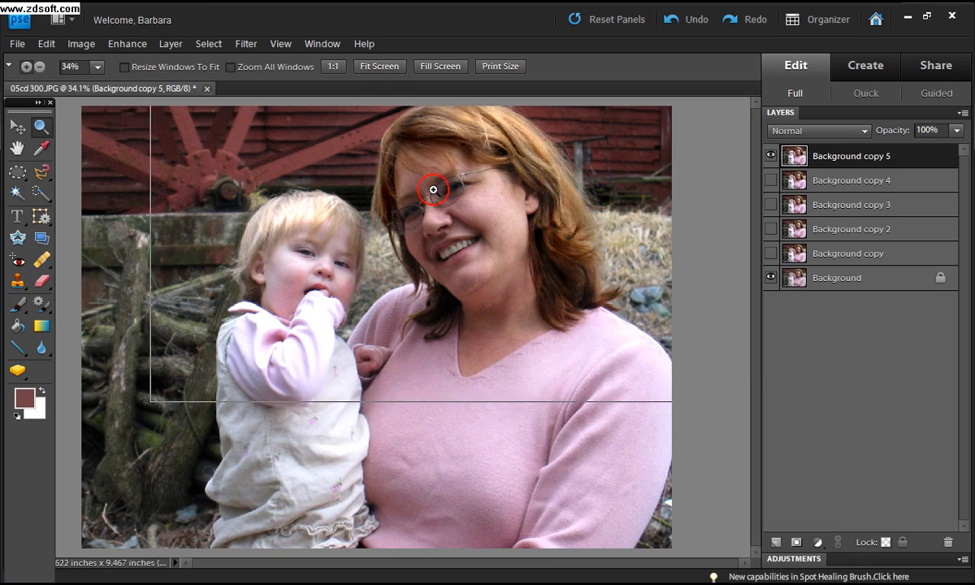
pyautogui.scroll(2, 572, 362)
pyautogui.click(429, 175)
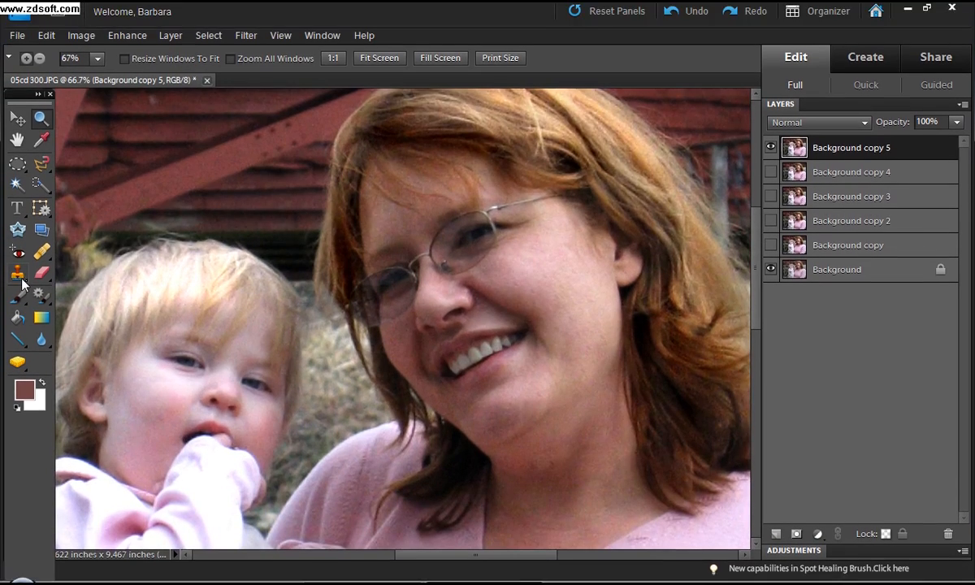
pyautogui.click(17, 252)
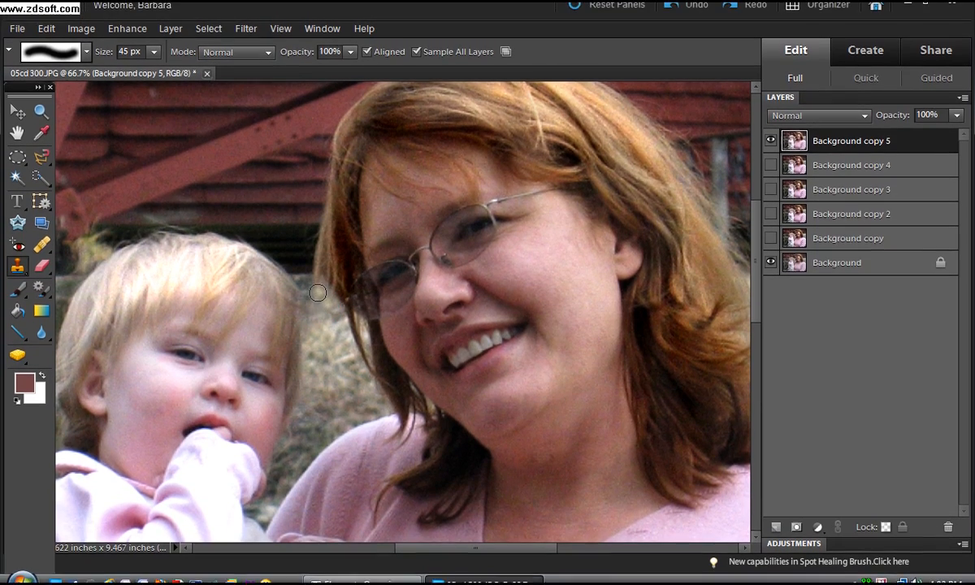
pyautogui.click(317, 281)
pyautogui.click(328, 291)
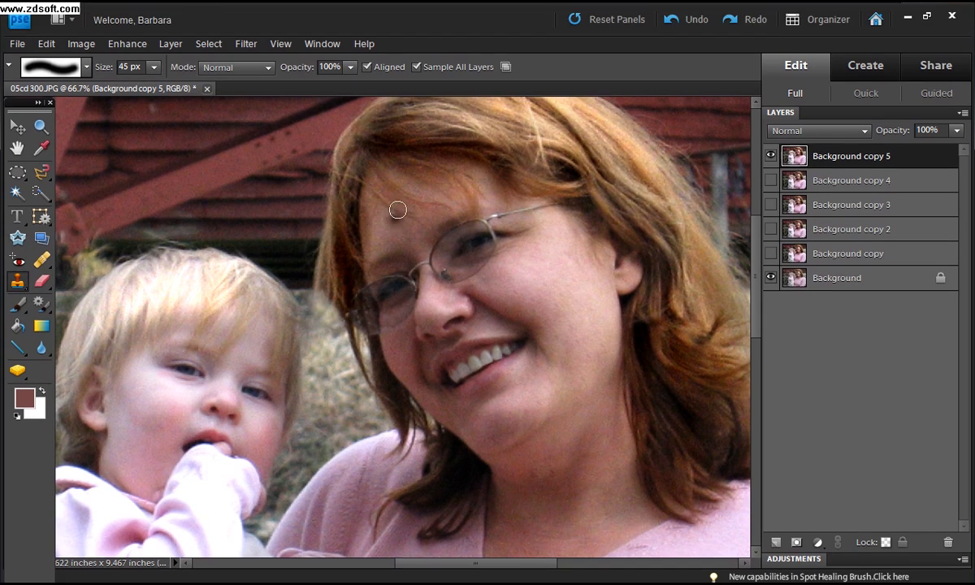
# Heal the blemish and uneven skin on the woman's forehead up to her hairline with a 35 px sampled Healing Brush.
pyautogui.moveTo(41, 261); pyautogui.dragTo(85, 286)
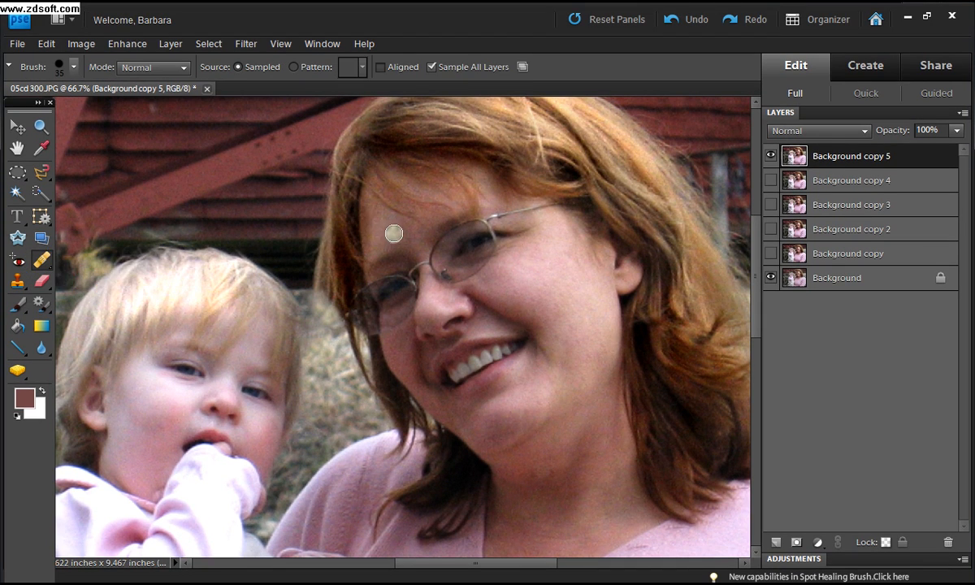
pyautogui.keyDown('alt'); pyautogui.click(393, 229); pyautogui.keyUp('alt')
pyautogui.click(403, 220)
pyautogui.click(394, 213)
pyautogui.click(380, 202)
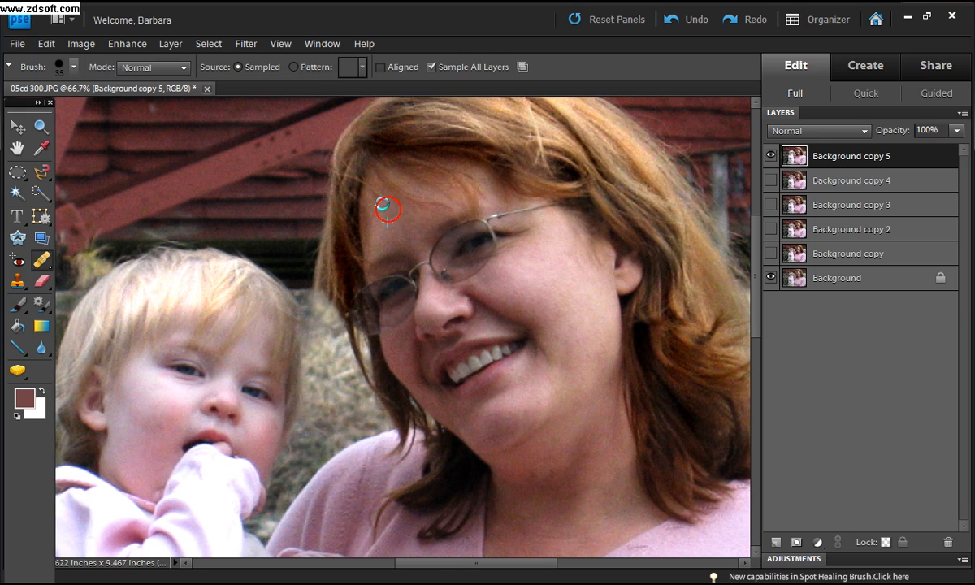
pyautogui.click(379, 196)
pyautogui.click(394, 206)
pyautogui.click(394, 200)
pyautogui.click(388, 197)
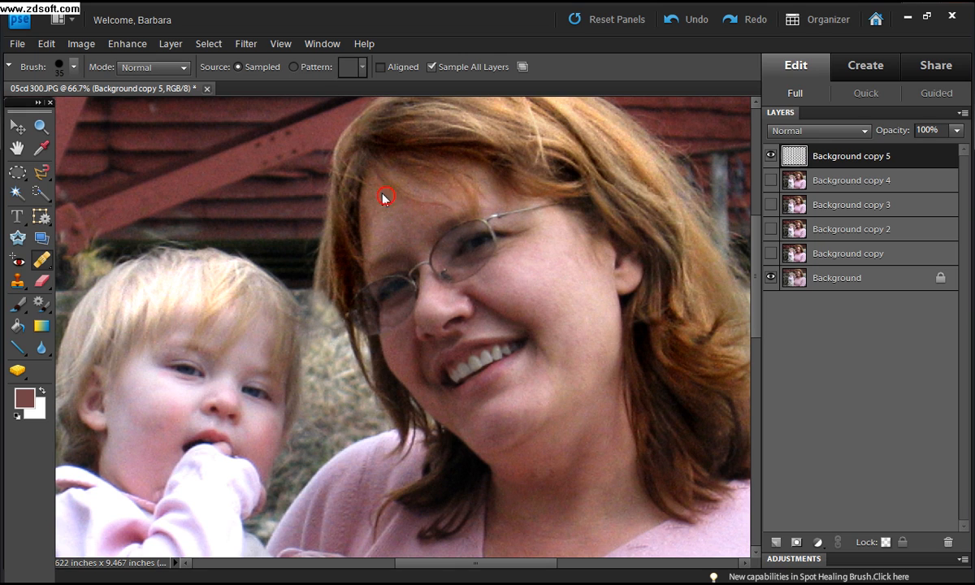
pyautogui.click(372, 190)
pyautogui.click(470, 158)
# Compare the retouched Background copy 5 layer with Background copy 4 by toggling their visibility.
pyautogui.click(770, 157)
pyautogui.click(770, 180)
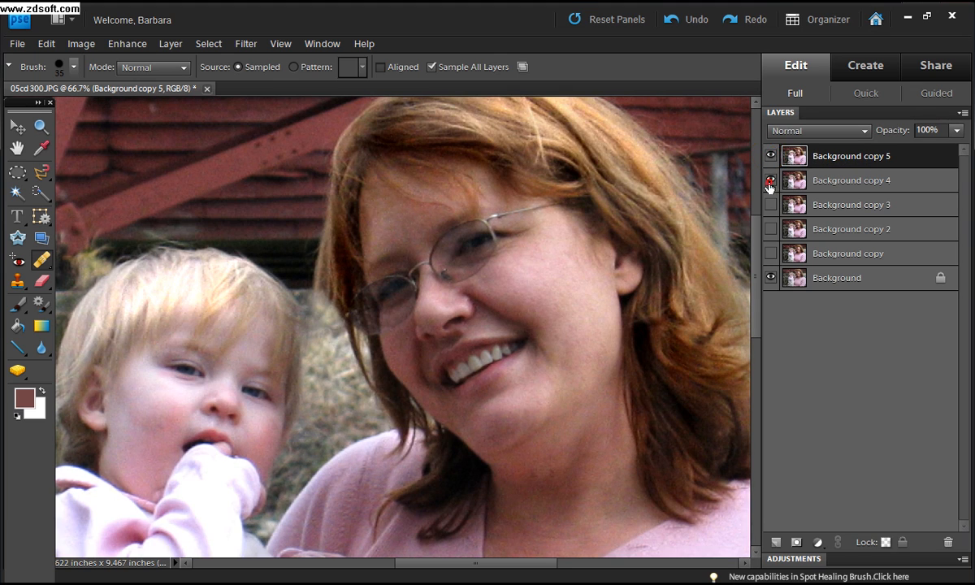
pyautogui.click(769, 157)
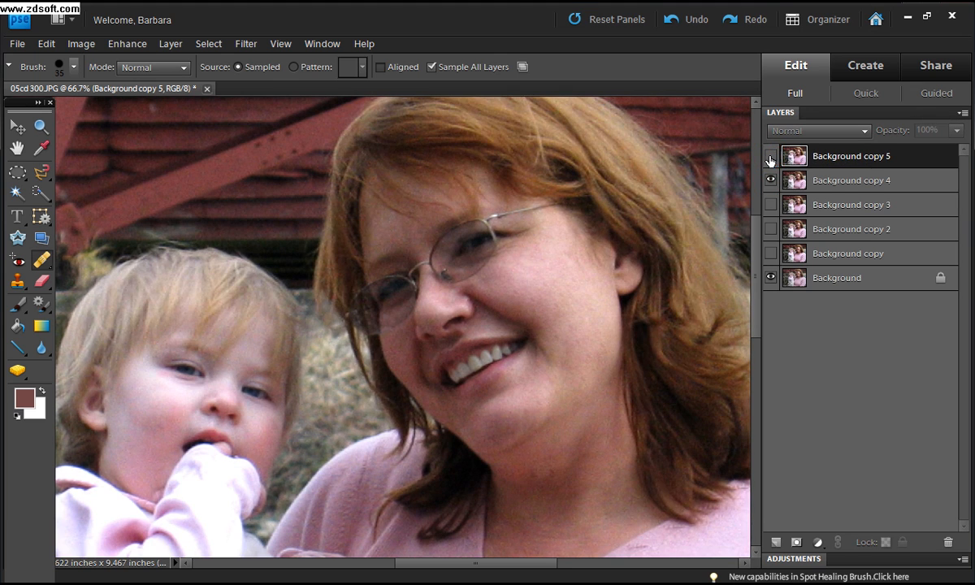
pyautogui.click(768, 157)
pyautogui.click(770, 156)
pyautogui.click(770, 156)
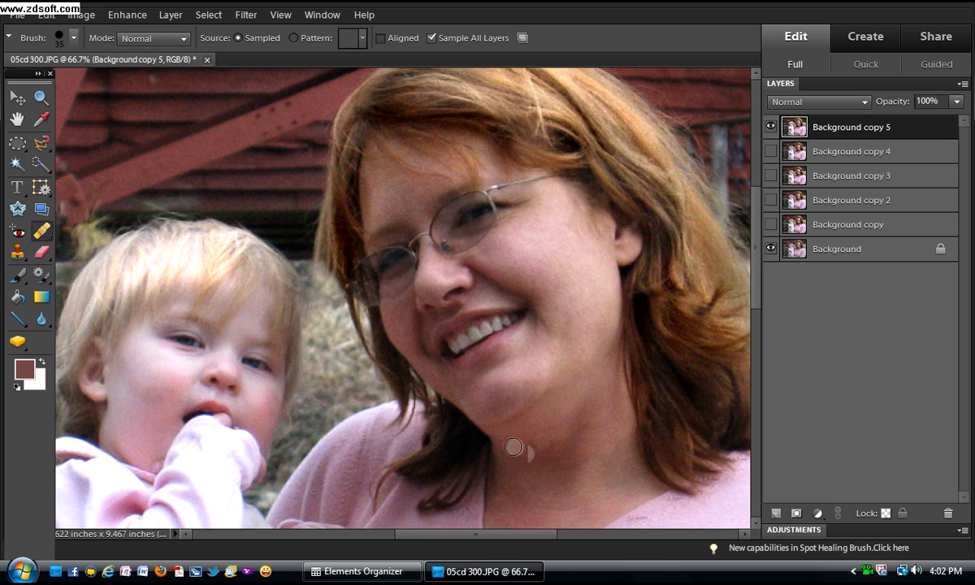
# Clone dark hair over the edge beside the woman's neck with a 45 px Clone Stamp at 100% opacity.
pyautogui.press('s')
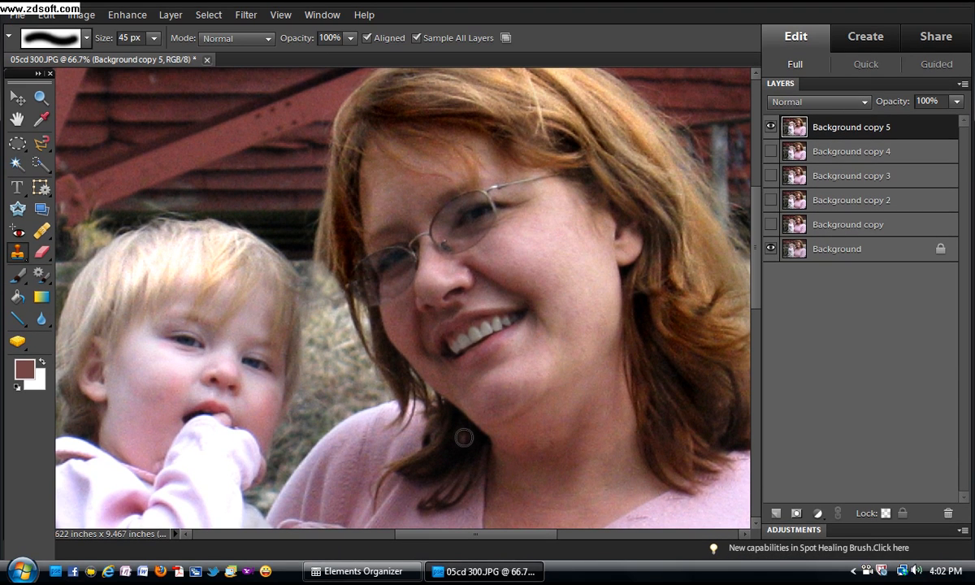
pyautogui.keyDown('alt'); pyautogui.click(464, 438); pyautogui.keyUp('alt')
pyautogui.click(476, 433)
pyautogui.click(479, 438)
pyautogui.click(477, 438)
pyautogui.click(471, 431)
# Darken the woman's neck below her jaw with an 80 px Burn tool at 10% exposure, using the Shadows and Midtones ranges.
pyautogui.click(18, 343)
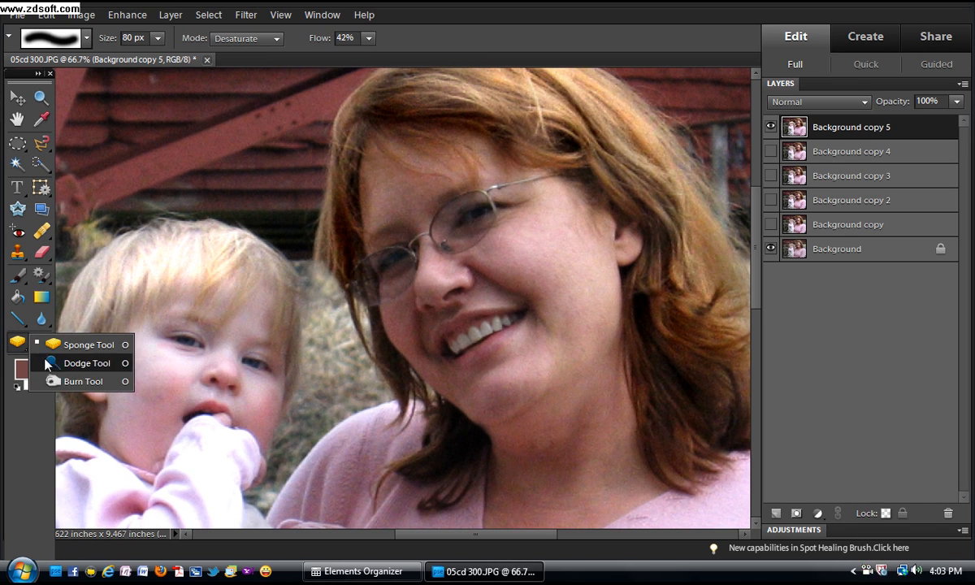
pyautogui.click(64, 381)
pyautogui.click(278, 39)
pyautogui.click(239, 78)
pyautogui.moveTo(499, 457)
pyautogui.mouseDown()
pyautogui.moveTo(538, 448)
pyautogui.moveTo(605, 361)
pyautogui.moveTo(547, 385)
pyautogui.moveTo(618, 334)
pyautogui.moveTo(493, 426)
pyautogui.moveTo(605, 341)
pyautogui.mouseUp()
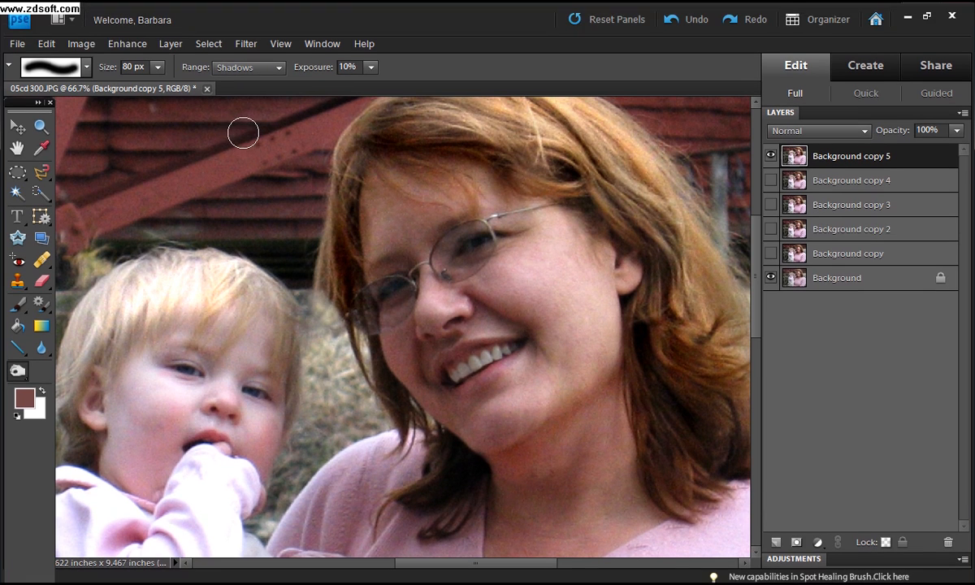
pyautogui.click(279, 68)
pyautogui.click(241, 90)
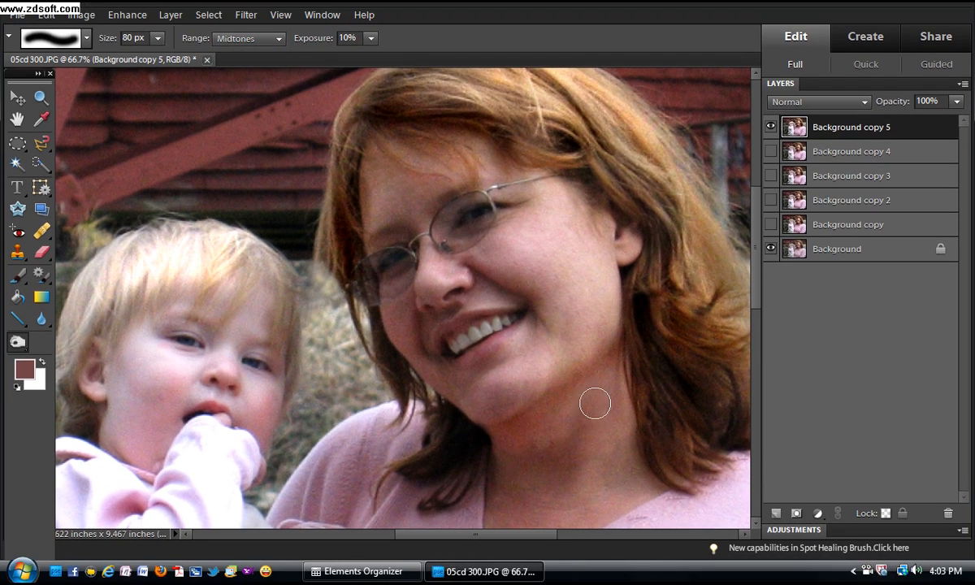
pyautogui.moveTo(594, 403)
pyautogui.mouseDown()
pyautogui.moveTo(561, 390)
pyautogui.moveTo(510, 423)
pyautogui.moveTo(481, 423)
pyautogui.moveTo(519, 432)
pyautogui.mouseUp()
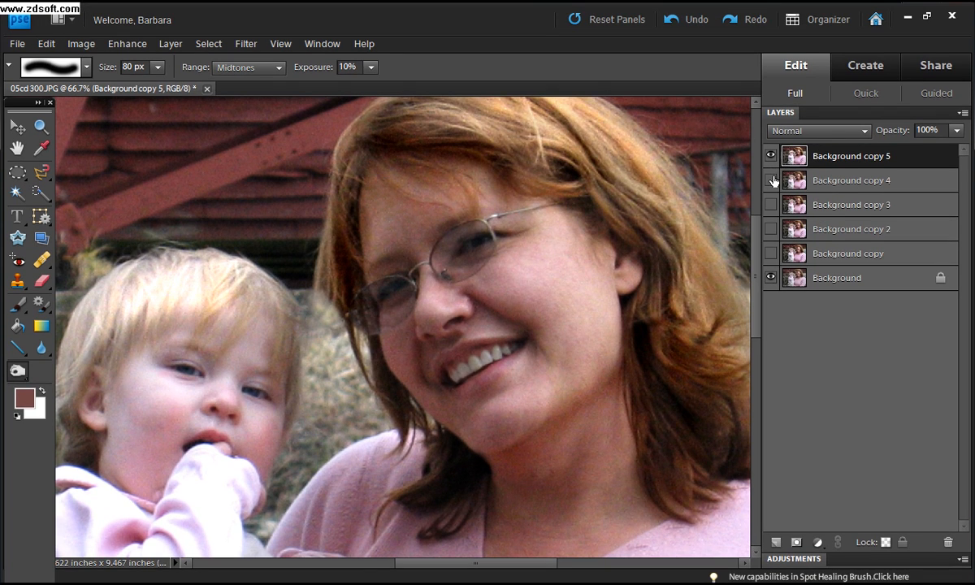
# Compare the Background copy 5 edits with the layers below, both up close and with the whole photo fitted on screen.
pyautogui.click(772, 180)
pyautogui.click(769, 156)
pyautogui.click(769, 156)
pyautogui.click(771, 180)
pyautogui.click(281, 45)
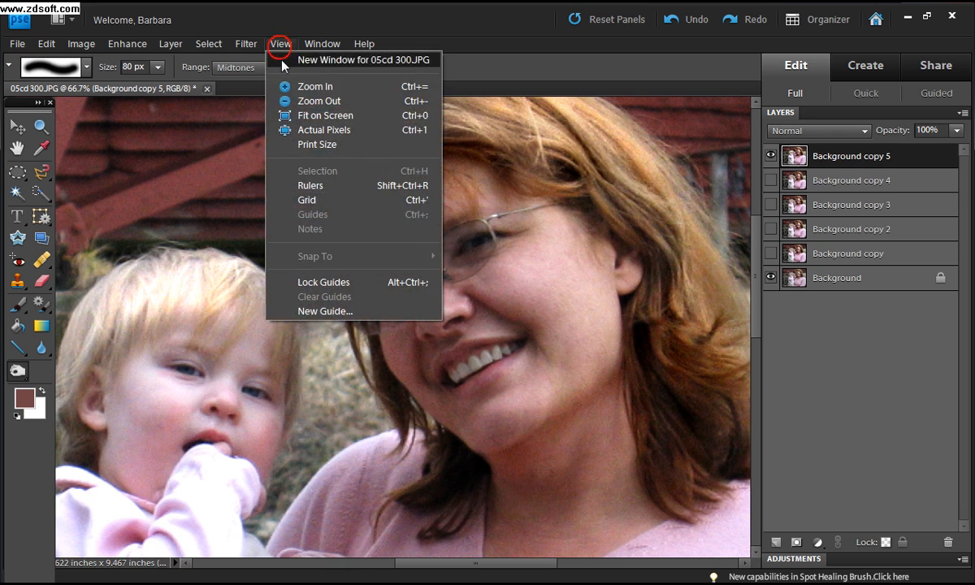
pyautogui.click(291, 109)
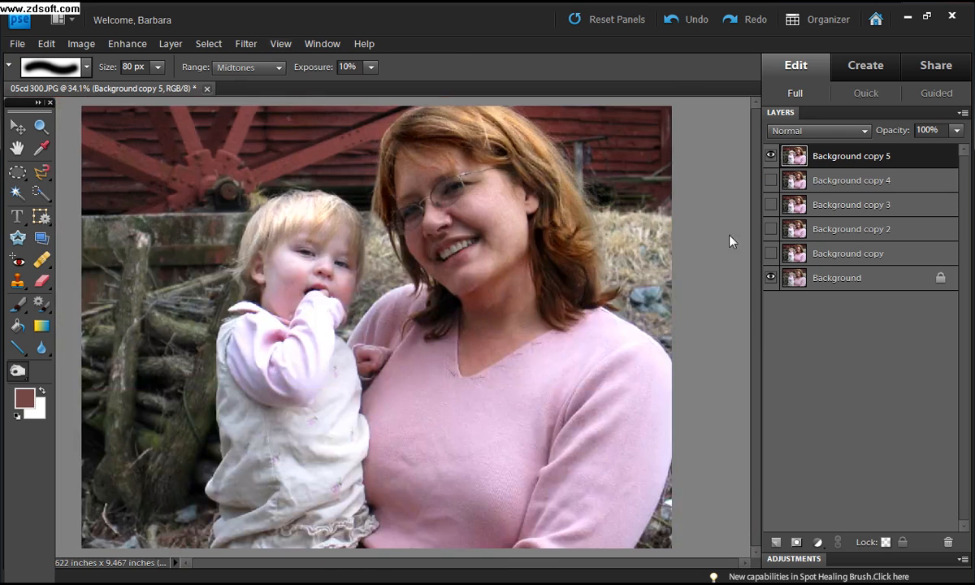
pyautogui.click(770, 158)
pyautogui.click(771, 159)
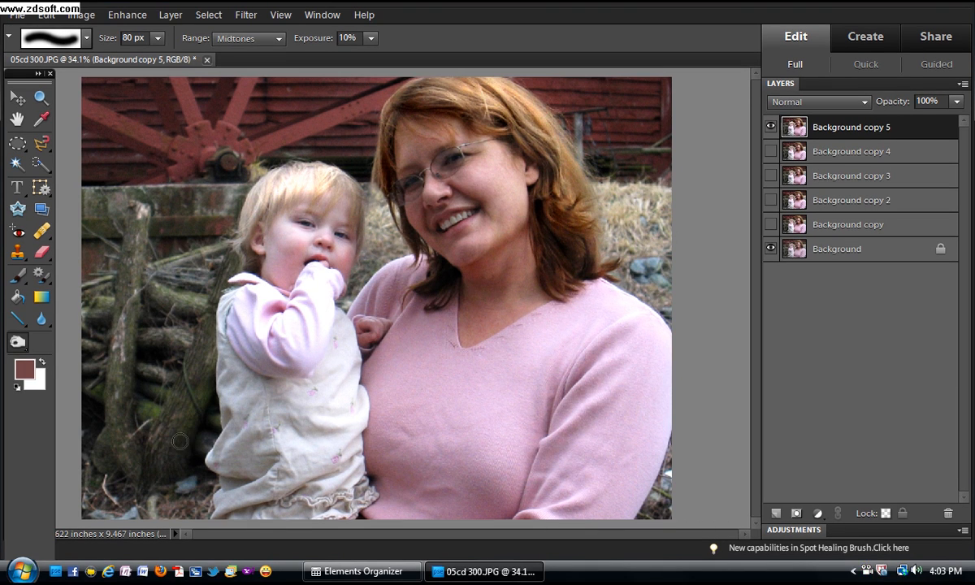
# Saturate the child's clothes and the woodpile with an 1100 px Sponge tool at 42% flow.
pyautogui.click(23, 344)
pyautogui.click(73, 342)
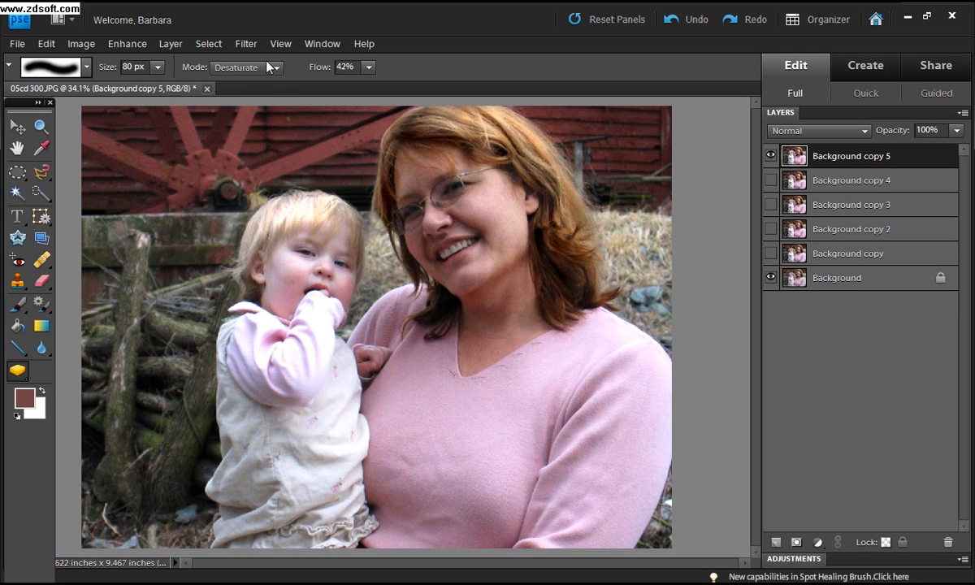
pyautogui.click(268, 67)
pyautogui.click(231, 91)
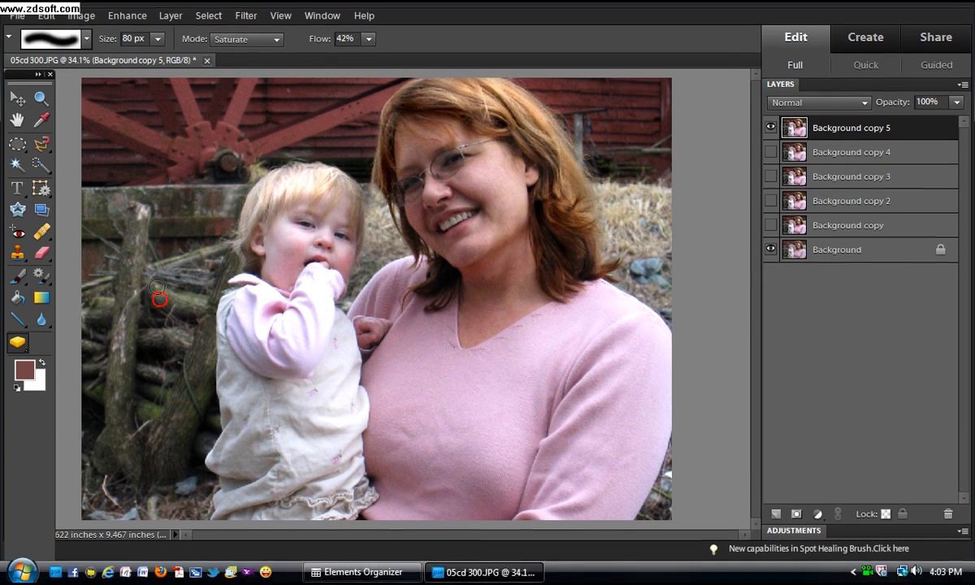
pyautogui.press(']')
pyautogui.press(']')
pyautogui.press(']')
pyautogui.press(']')
pyautogui.press(']')
pyautogui.press(']')
pyautogui.press(']')
pyautogui.press(']')
pyautogui.press(']')
pyautogui.press(']')
pyautogui.press(']')
pyautogui.press(']')
pyautogui.press(']')
pyautogui.press(']')
pyautogui.press(']')
pyautogui.press(']')
pyautogui.press(']')
pyautogui.press(']')
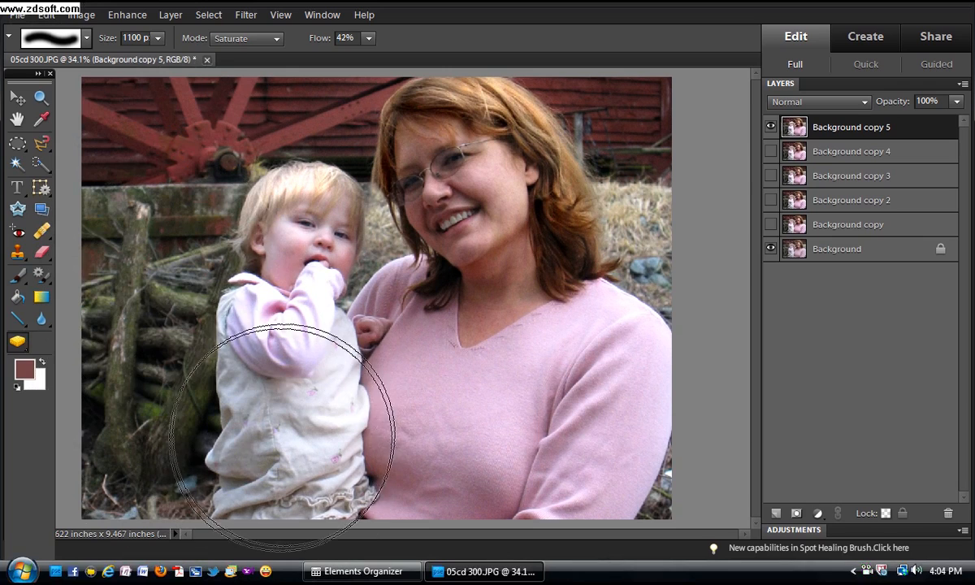
pyautogui.moveTo(270, 431)
pyautogui.mouseDown()
pyautogui.moveTo(240, 437)
pyautogui.moveTo(237, 422)
pyautogui.moveTo(199, 478)
pyautogui.moveTo(163, 299)
pyautogui.mouseUp()
# Reduce the Sponge size to 250 px and saturate the red wheel, barn wall and grass in the background.
pyautogui.press('[')
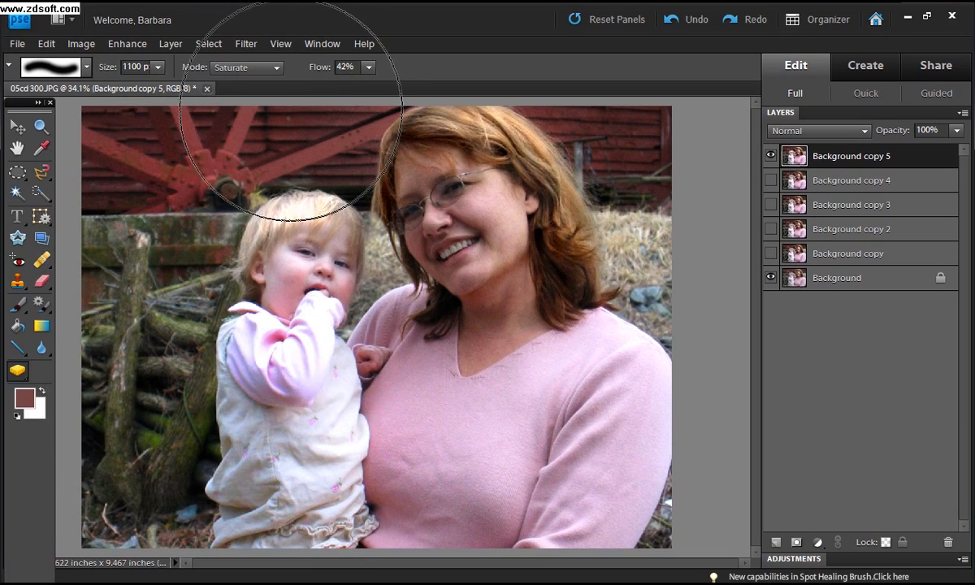
pyautogui.press('[')
pyautogui.press('[')
pyautogui.press('[')
pyautogui.press('[')
pyautogui.press('[')
pyautogui.press('[')
pyautogui.press('[')
pyautogui.press('[')
pyautogui.press('[')
pyautogui.press('[')
pyautogui.press('[')
pyautogui.press('[')
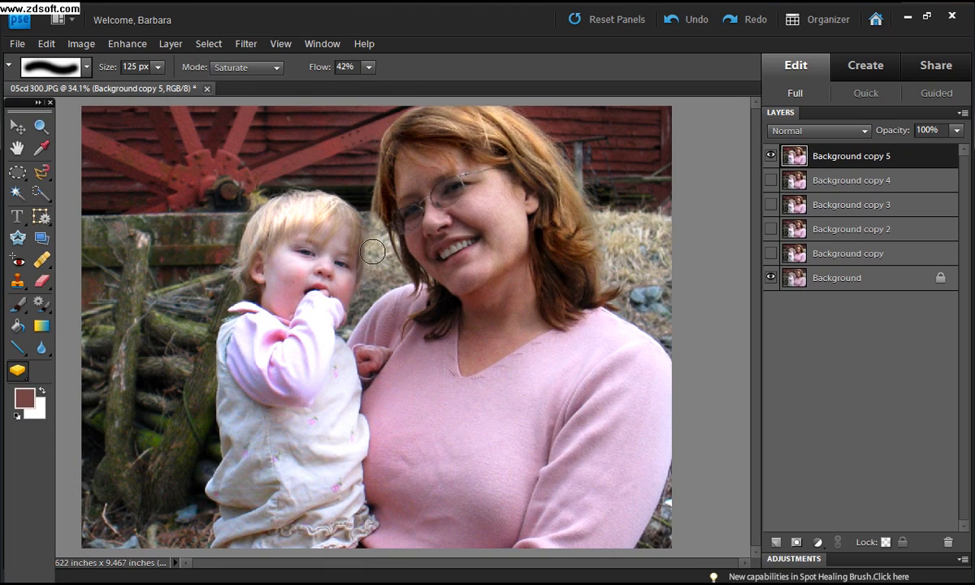
pyautogui.press(']')
pyautogui.press(']')
pyautogui.press(']')
pyautogui.press(']')
pyautogui.press(']')
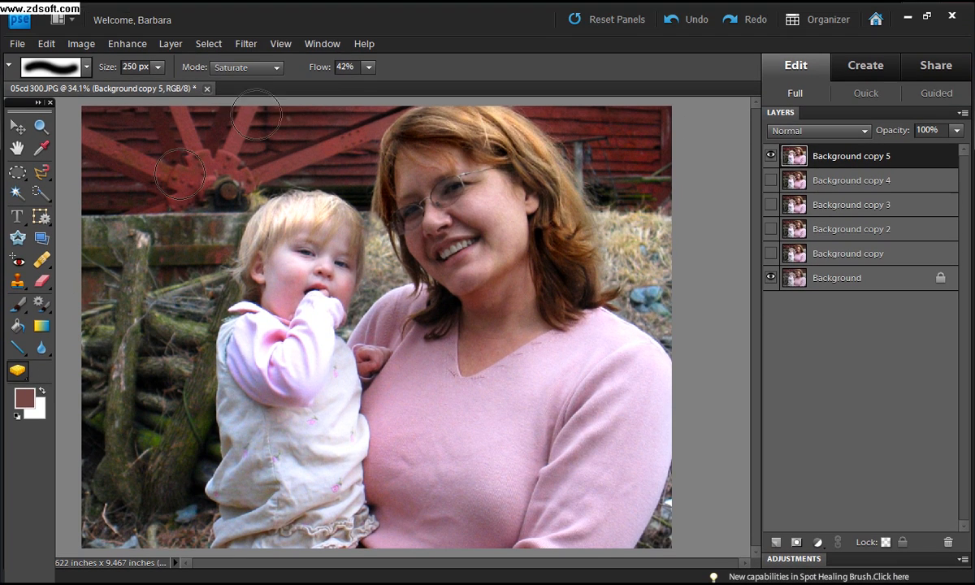
# Desaturate the redness in the child's face with a 200 px Sponge tool at 42% flow.
pyautogui.click(277, 67)
pyautogui.click(235, 78)
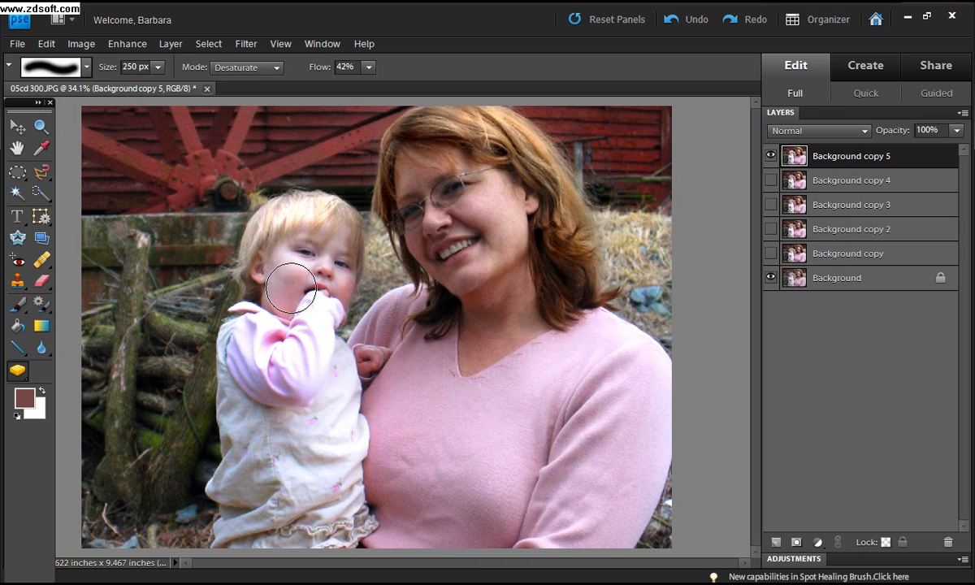
pyautogui.press('[')
pyautogui.moveTo(338, 281)
pyautogui.mouseDown()
pyautogui.moveTo(330, 256)
pyautogui.moveTo(283, 283)
pyautogui.moveTo(279, 272)
pyautogui.mouseUp()
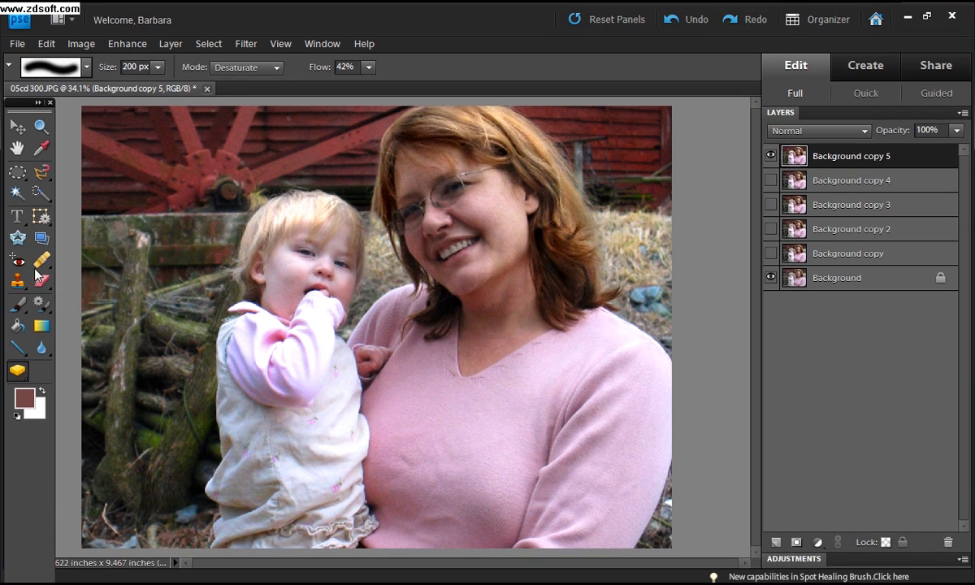
# Smooth the wrinkles at the side of the woman's sweater near the child with a 100 px Healing Brush sampled from clean fabric.
pyautogui.click(42, 230)
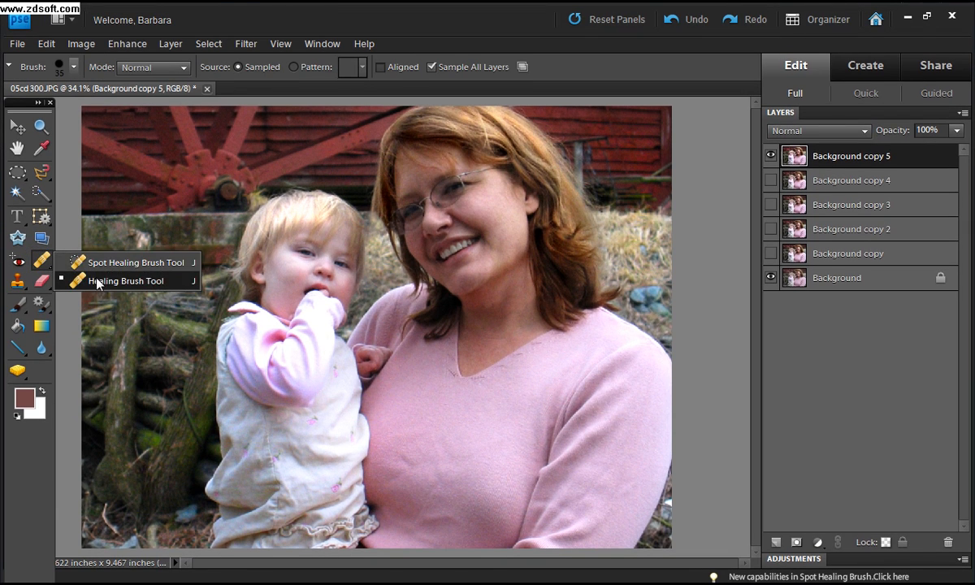
pyautogui.click(91, 280)
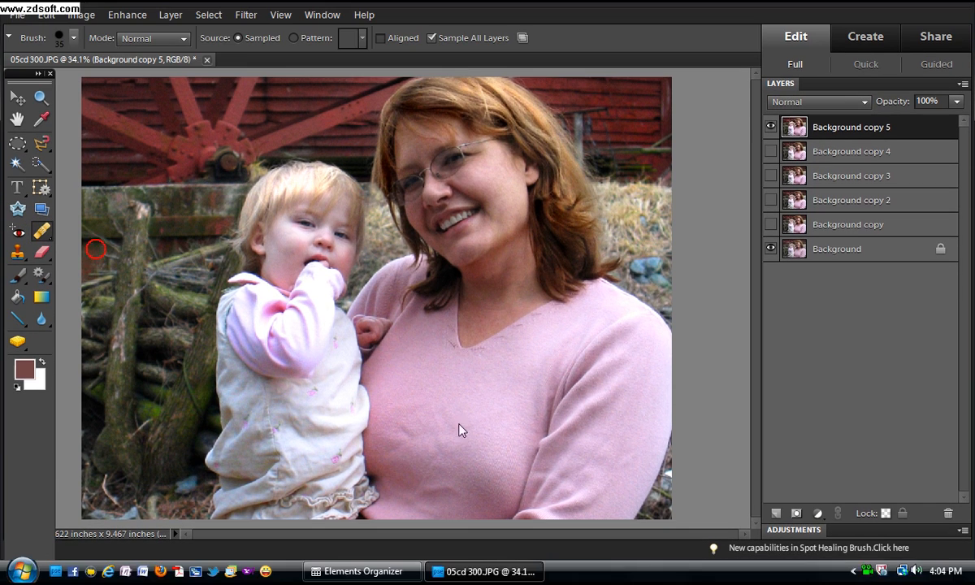
pyautogui.press(']')
pyautogui.press(']')
pyautogui.press(']')
pyautogui.press(']')
pyautogui.press(']')
pyautogui.press(']')
pyautogui.keyDown('alt'); pyautogui.click(417, 398); pyautogui.keyUp('alt')
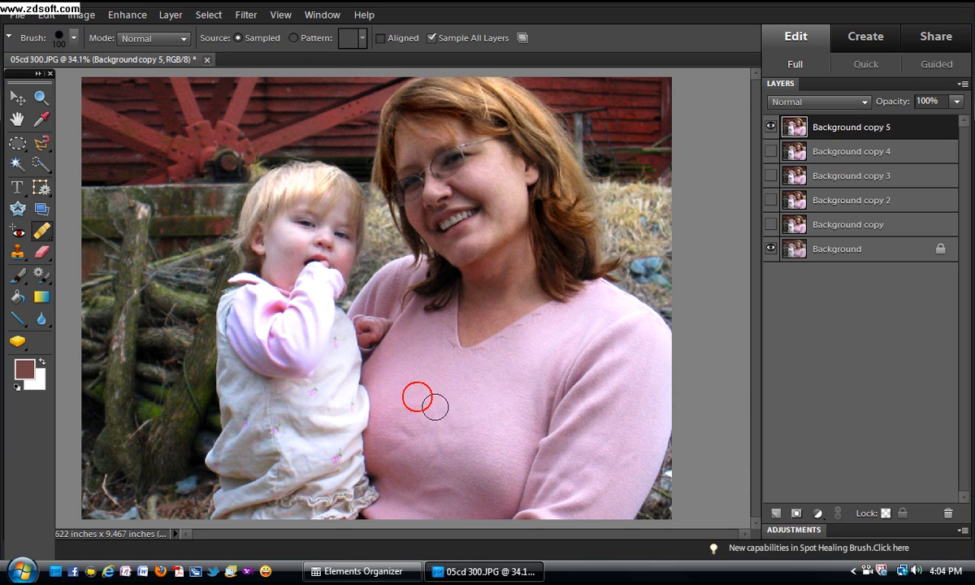
pyautogui.moveTo(403, 428); pyautogui.dragTo(403, 453)
# Resample the sweater fabric and heal the remaining wrinkles across the front of the woman's sweater down to the photo's lower edge.
pyautogui.keyDown('alt'); pyautogui.click(437, 412); pyautogui.keyUp('alt')
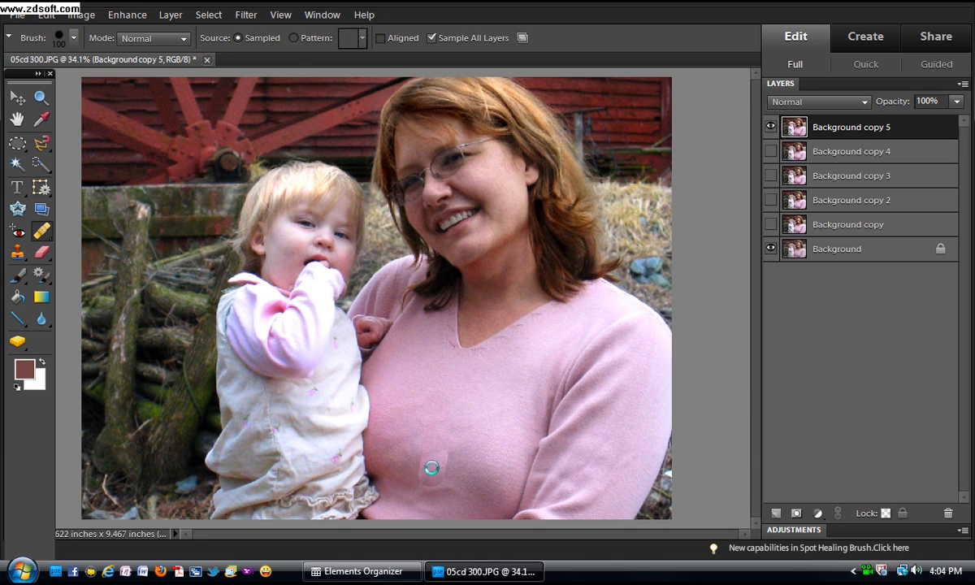
pyautogui.click(439, 428)
pyautogui.click(417, 415)
pyautogui.click(408, 441)
pyautogui.click(421, 487)
pyautogui.click(436, 501)
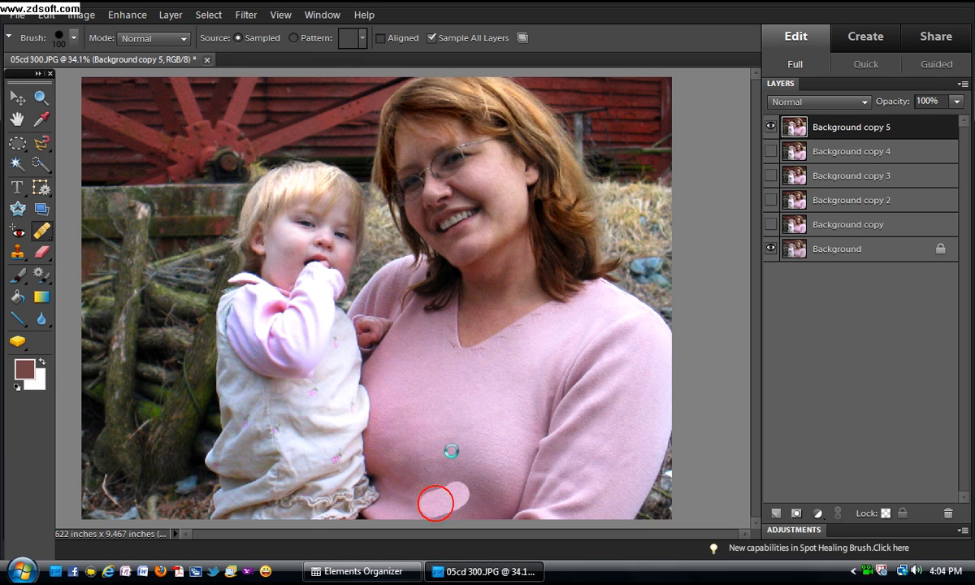
pyautogui.click(440, 437)
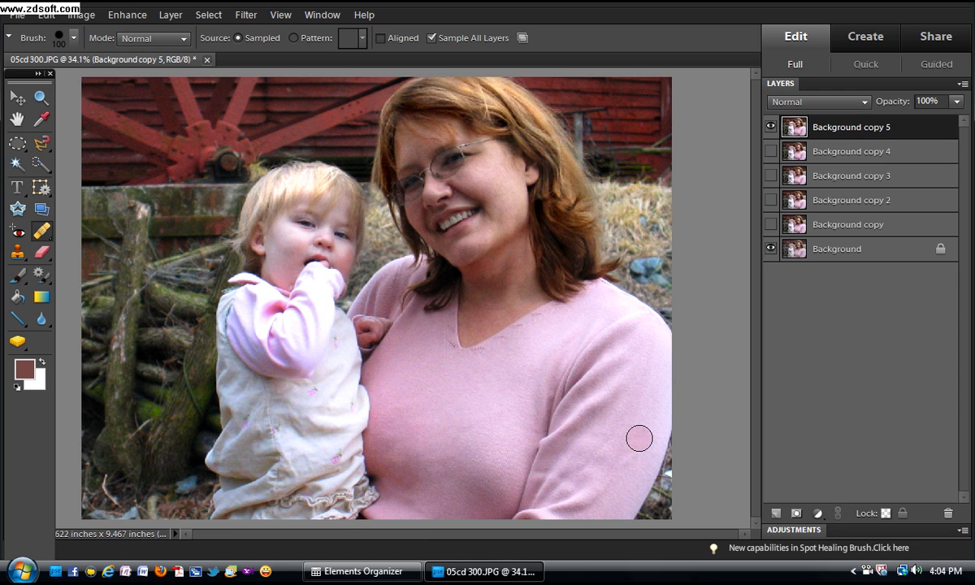
# Heal the wrinkles on the woman's sweater sleeve using nearby clean fabric, and compare the retouched layer with the original.
pyautogui.keyDown('alt'); pyautogui.click(641, 441); pyautogui.keyUp('alt')
pyautogui.click(620, 448)
pyautogui.click(620, 457)
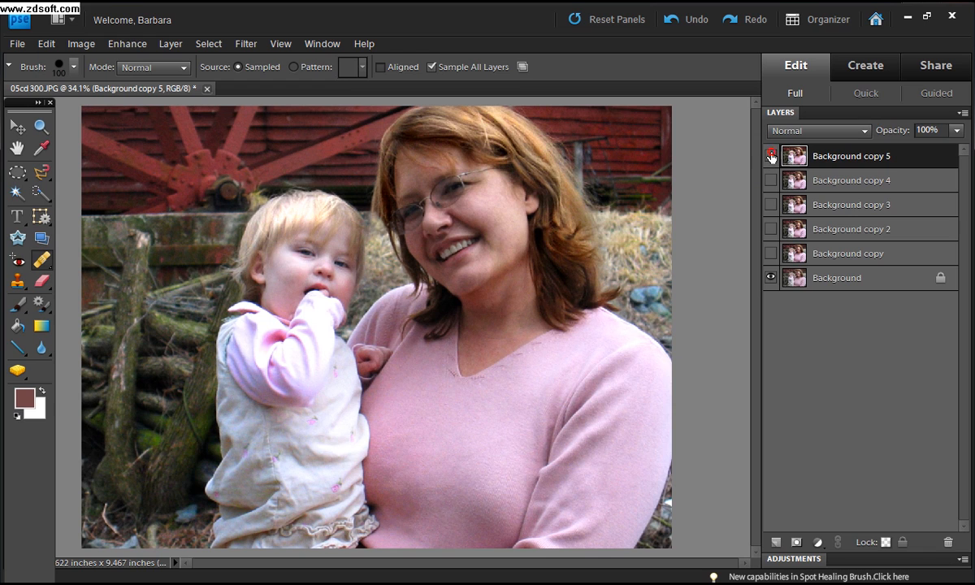
pyautogui.click(771, 156)
pyautogui.click(770, 156)
# Try to save the edited photo as a JPEG copy named 05cd 300_edited-1.jpg in the morris mill folder.
pyautogui.click(22, 44)
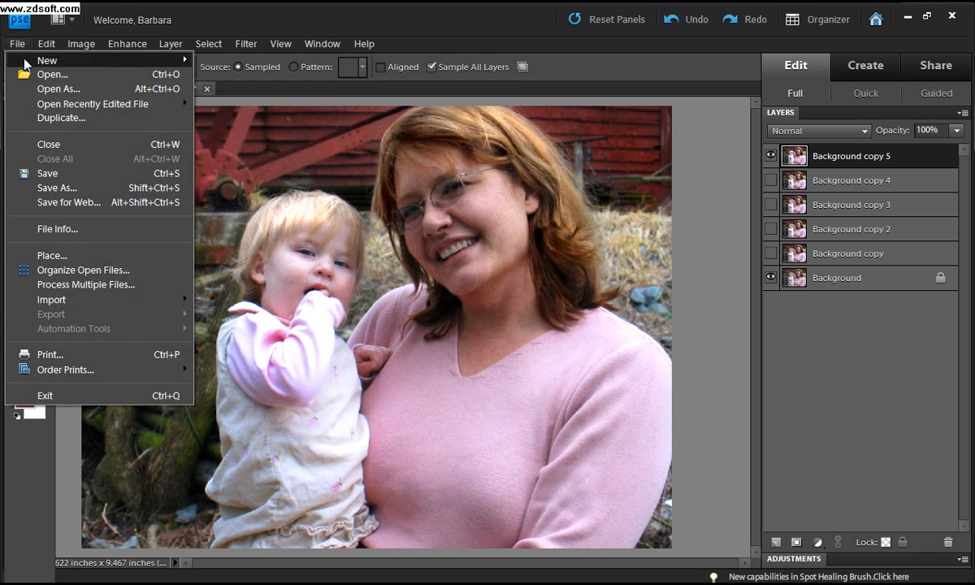
pyautogui.click(44, 190)
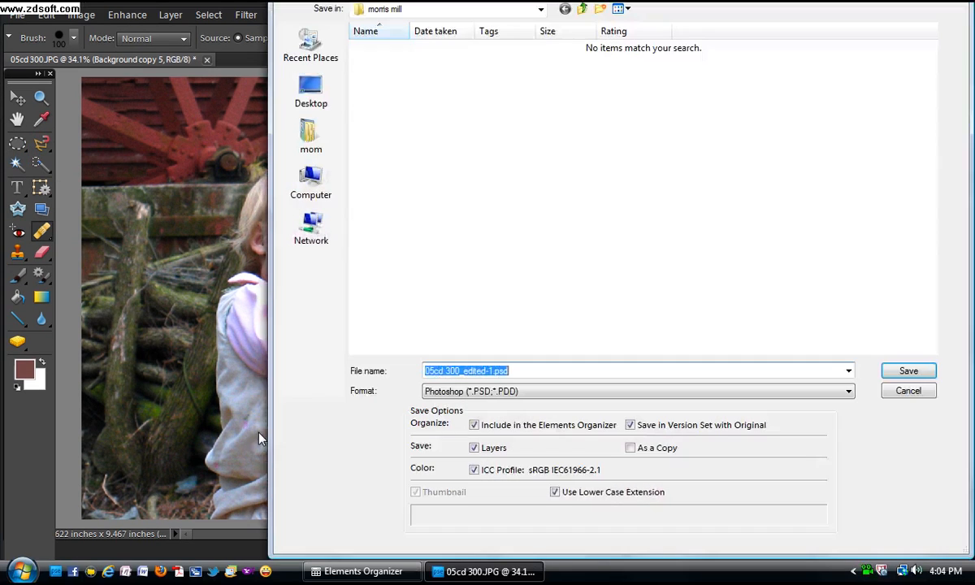
pyautogui.click(849, 391)
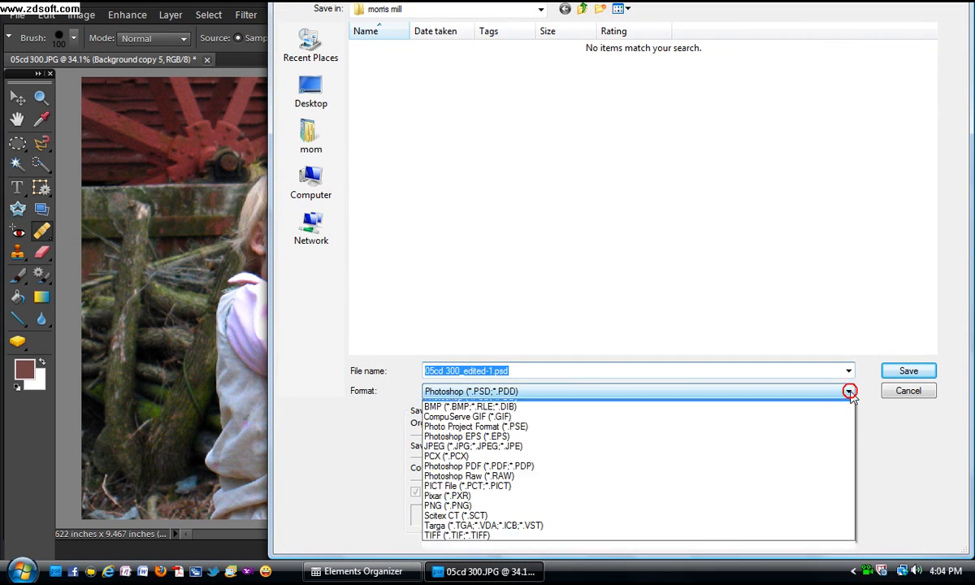
pyautogui.click(430, 457)
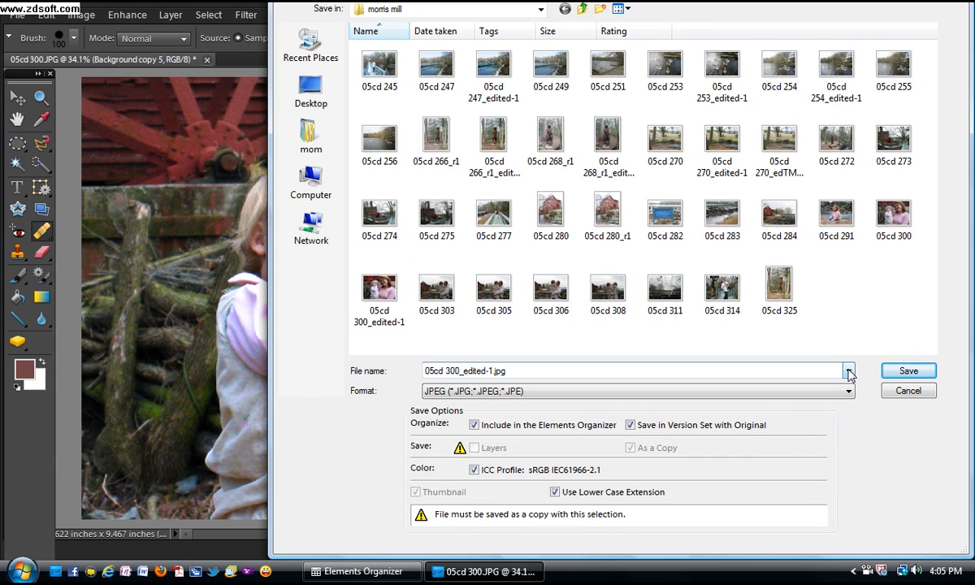
pyautogui.click(892, 372)
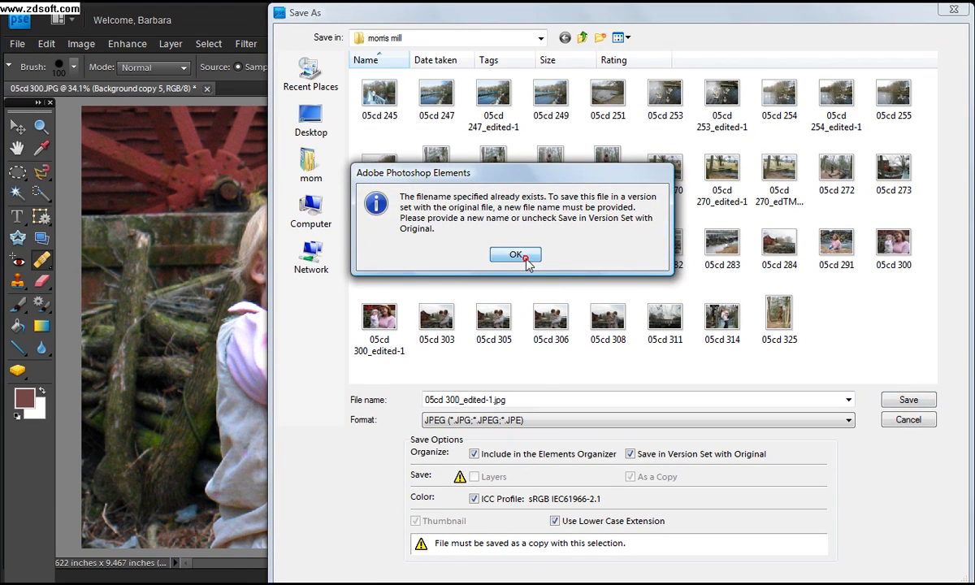
# Rename the JPEG copy as 05cd 300_edited-2.jpg and save it at quality 8 (High) with the Baseline ("Standard") format.
pyautogui.click(516, 255)
pyautogui.moveTo(425, 398); pyautogui.dragTo(533, 399)
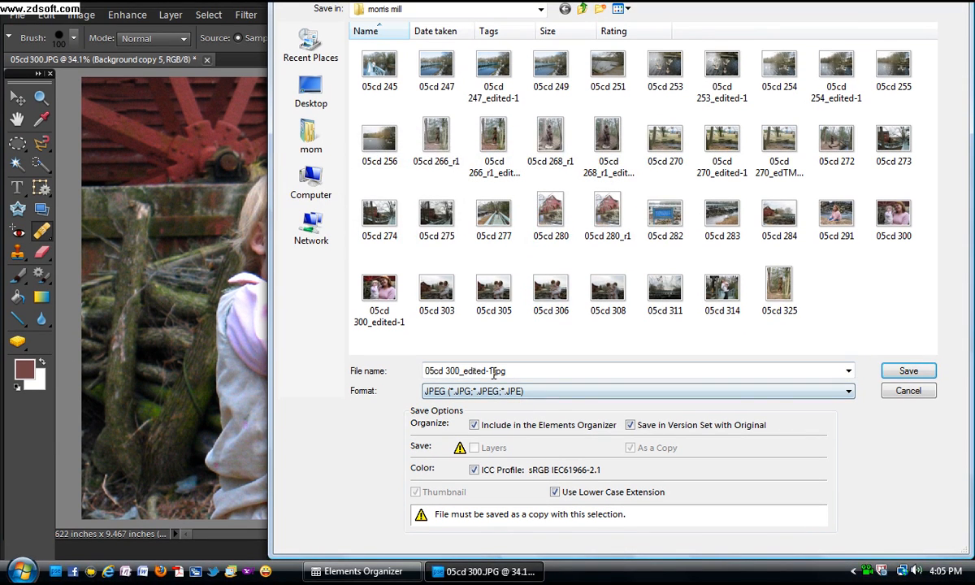
pyautogui.press('Tab')
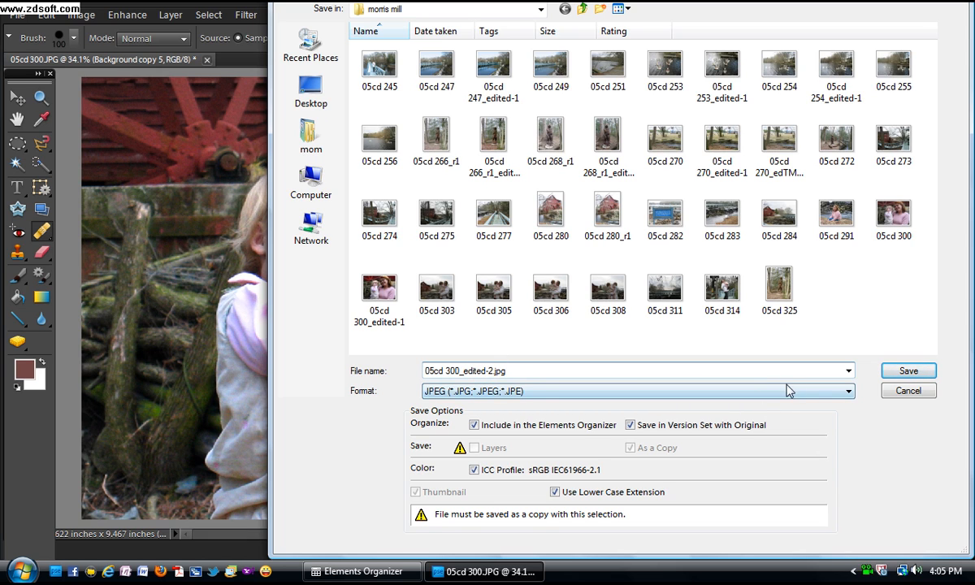
pyautogui.click(905, 370)
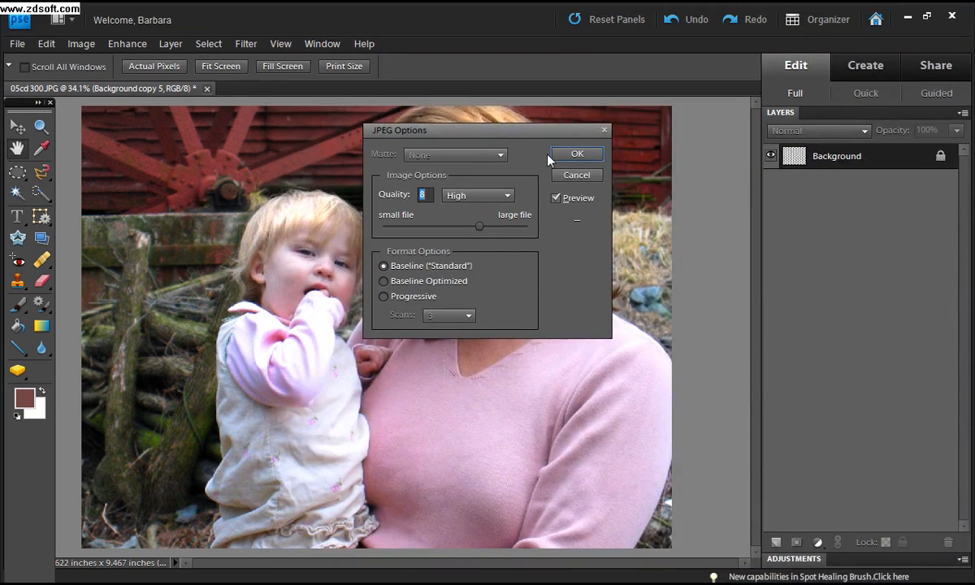
pyautogui.click(575, 141)
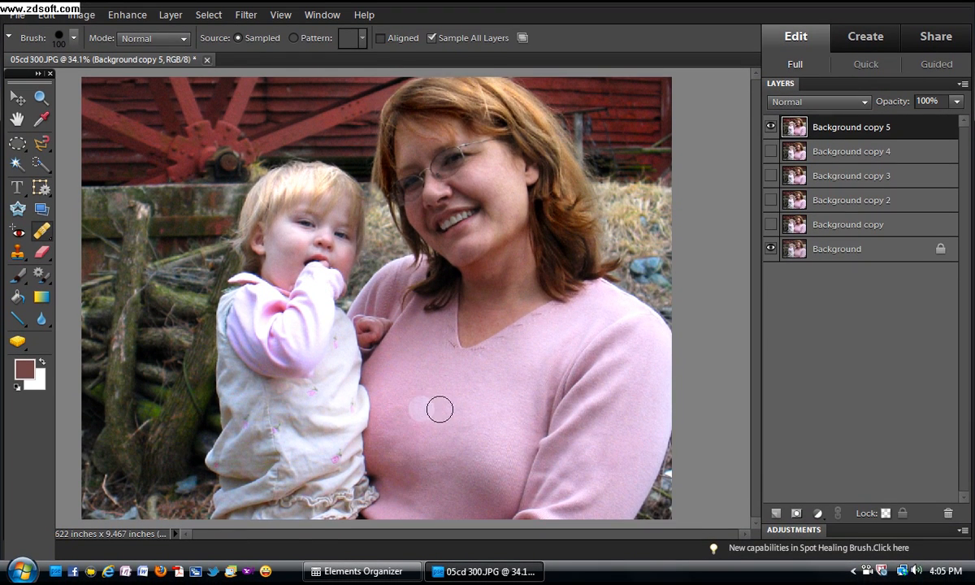
# Smooth a patch of fabric on the front of the woman's sweater with the 100 px Healing Brush.
pyautogui.moveTo(440, 409); pyautogui.dragTo(449, 409)
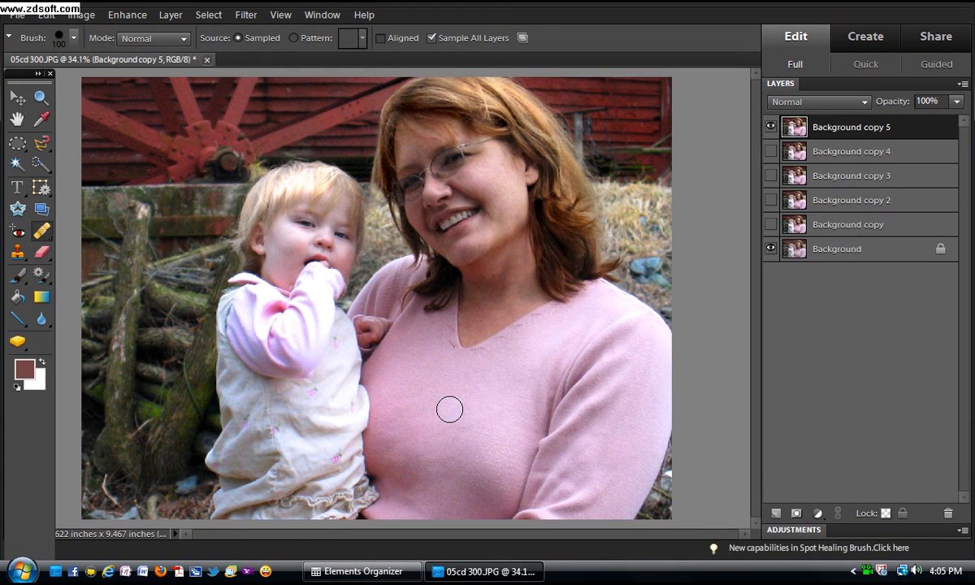